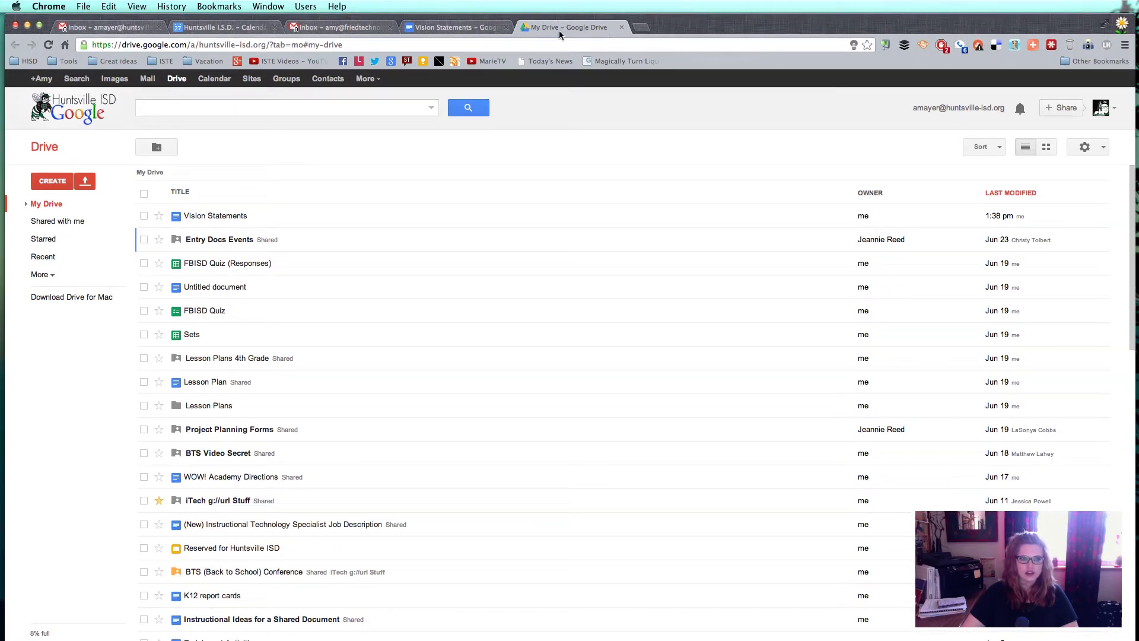
Pin both Gmail inbox tabs.
right_click(121, 30)
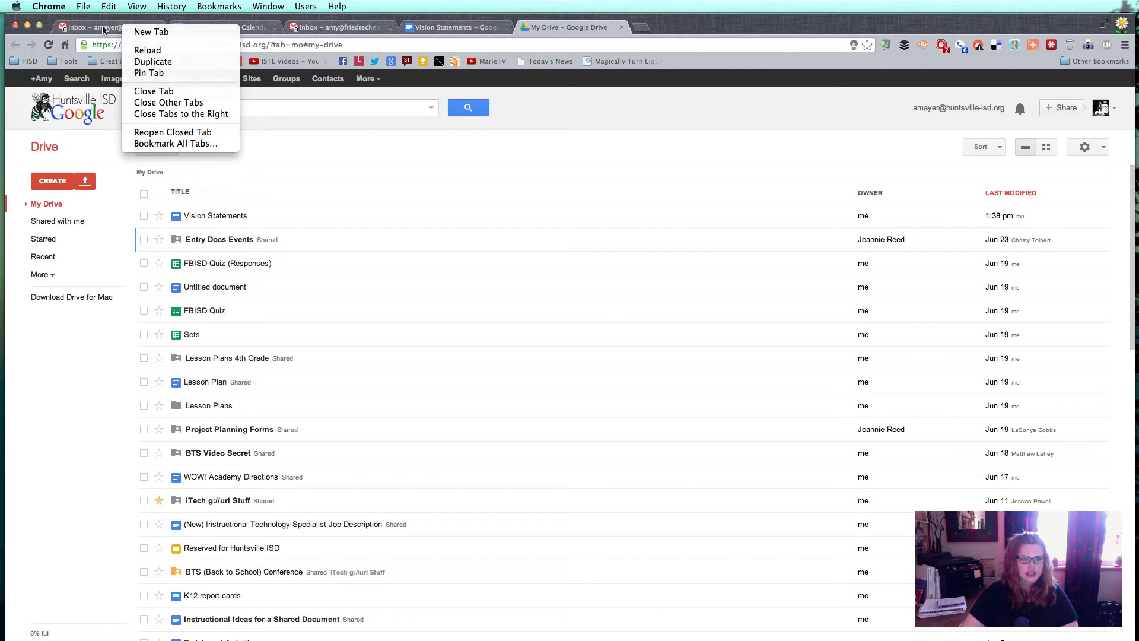
key(Escape)
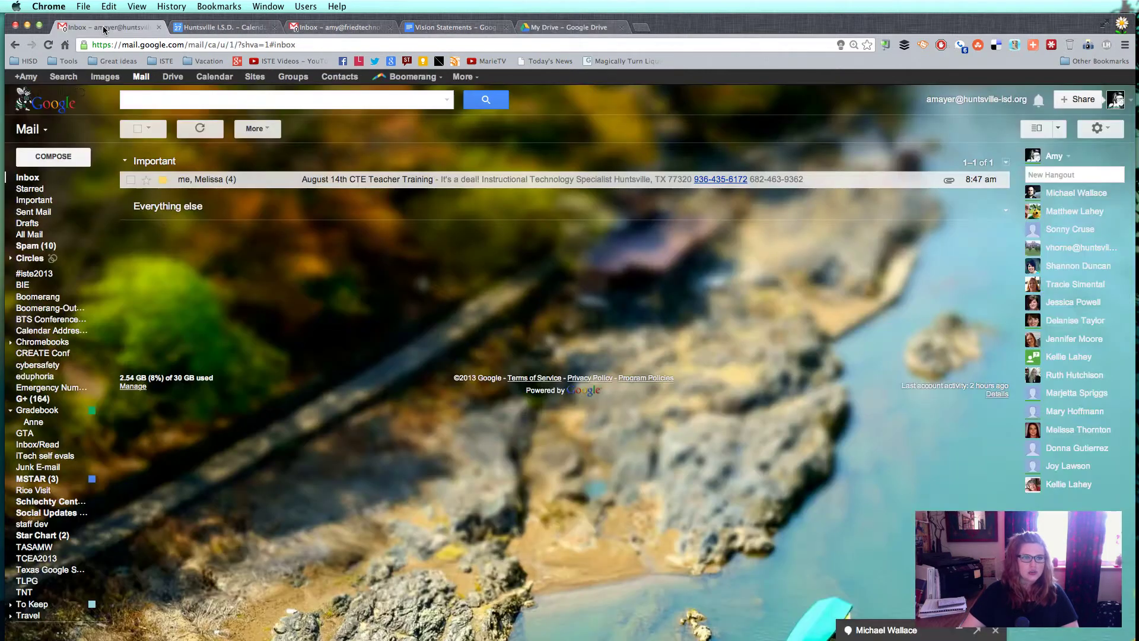
click(105, 29)
right_click(104, 30)
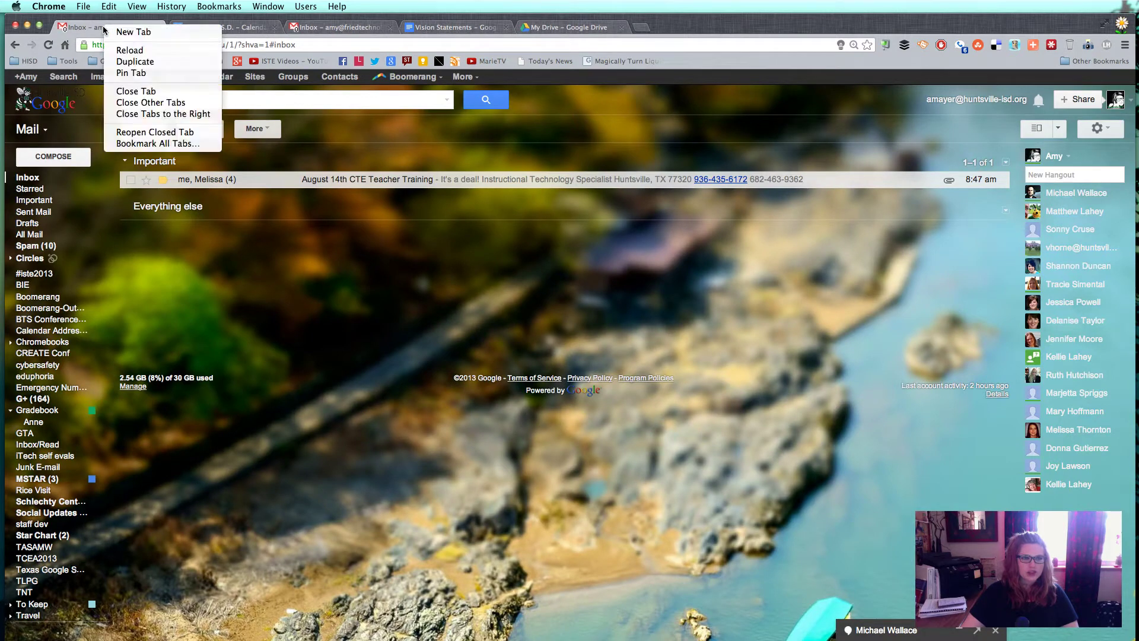
click(131, 72)
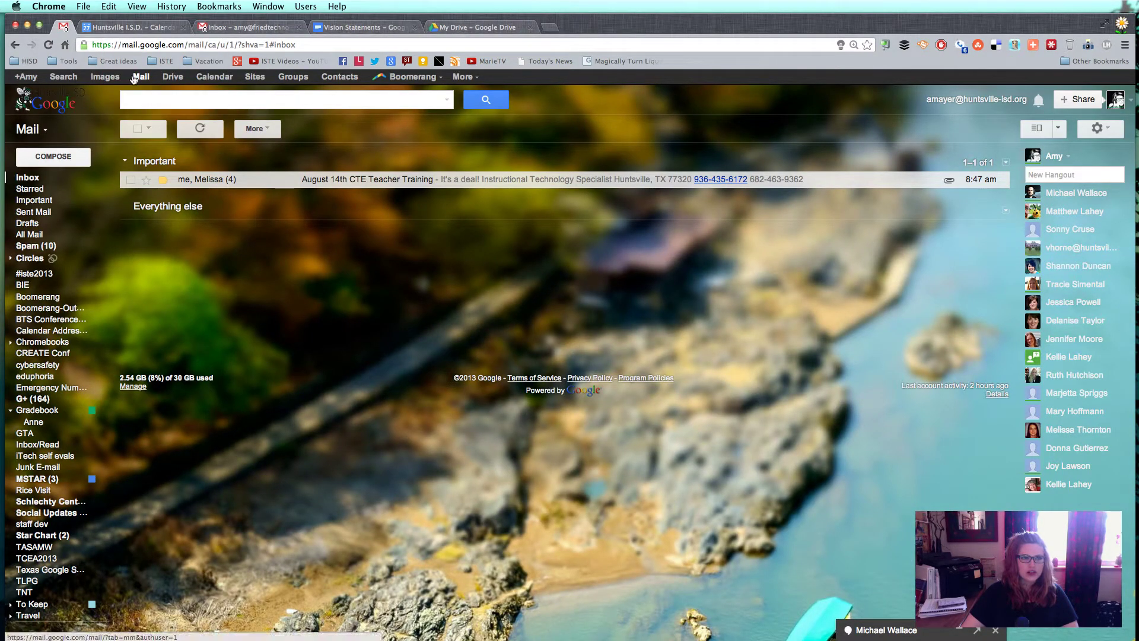
right_click(252, 27)
click(278, 71)
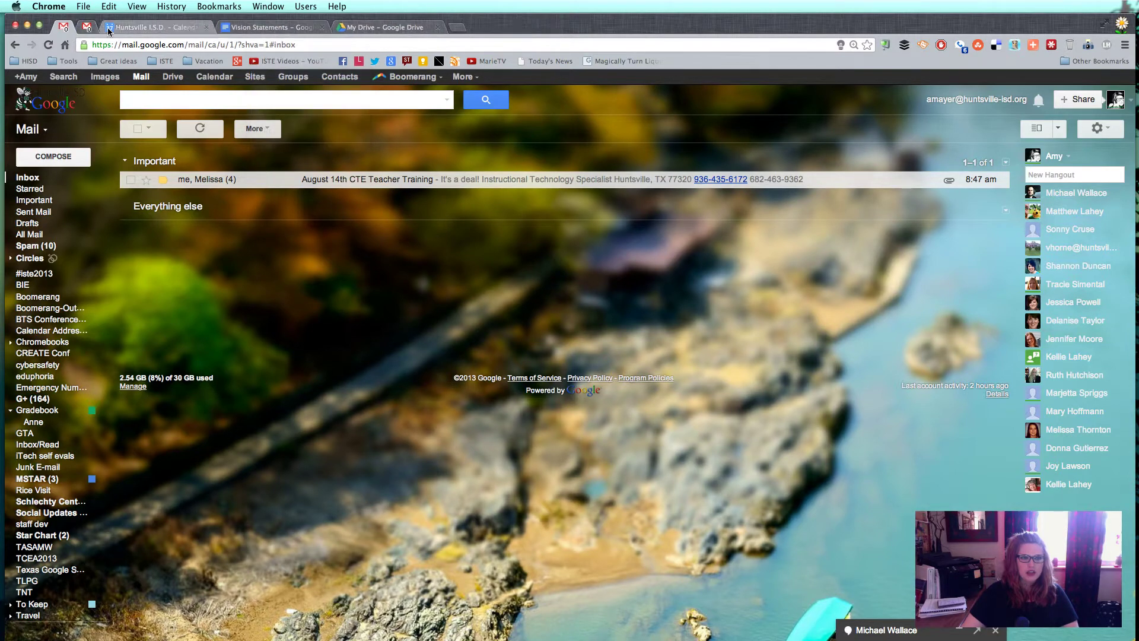
click(95, 26)
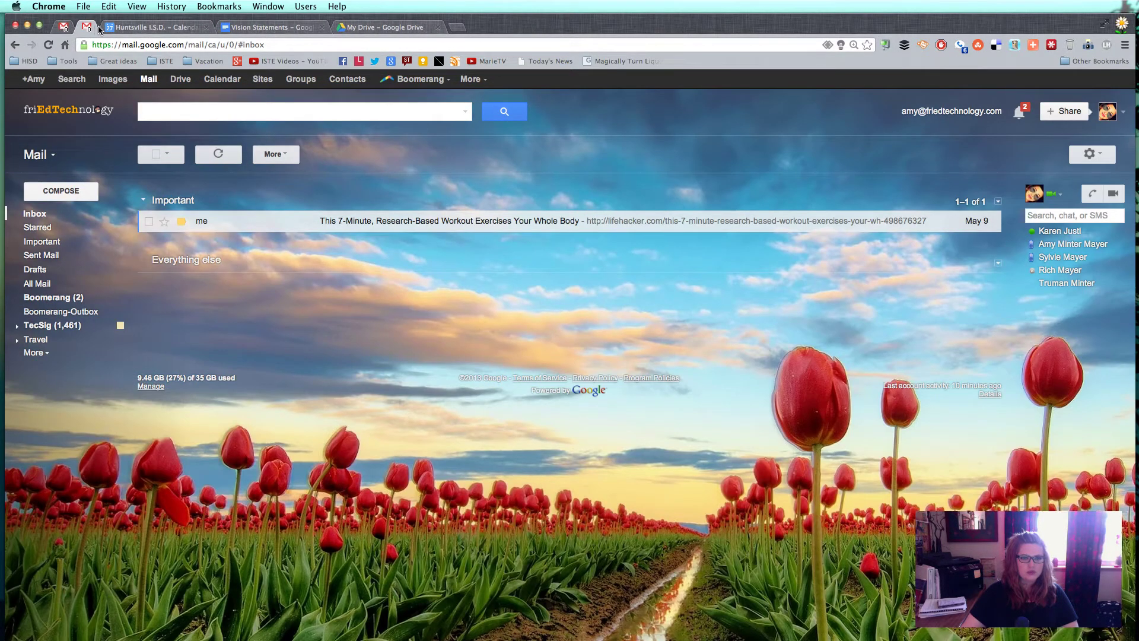
Pin the Huntsville I.S.D. calendar tab and open a new blank tab.
click(140, 27)
right_click(141, 28)
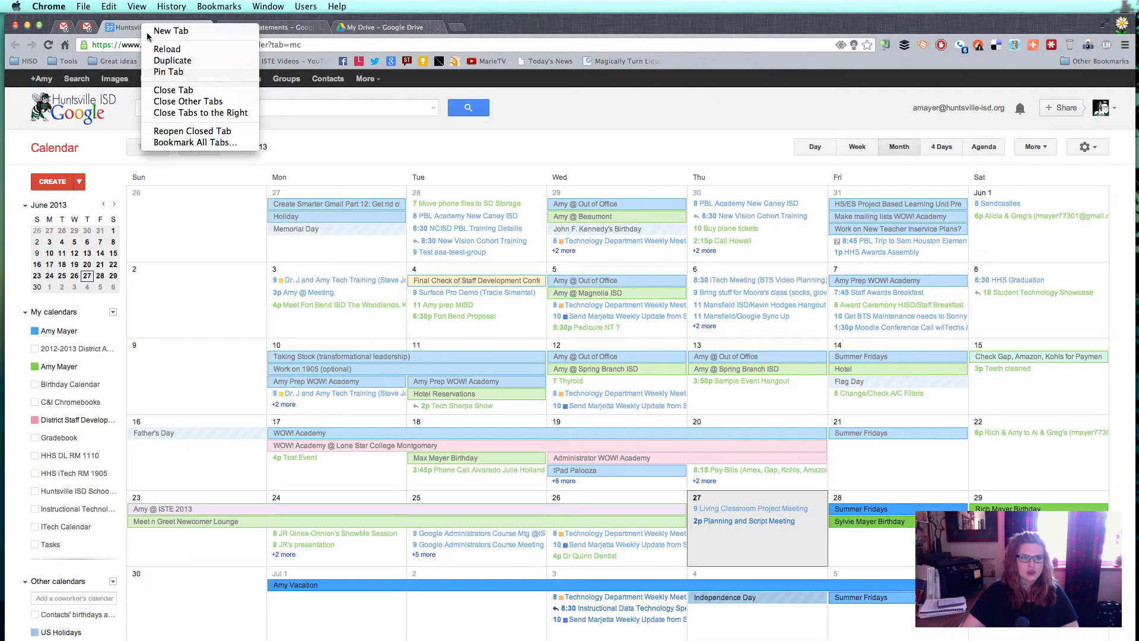
click(160, 71)
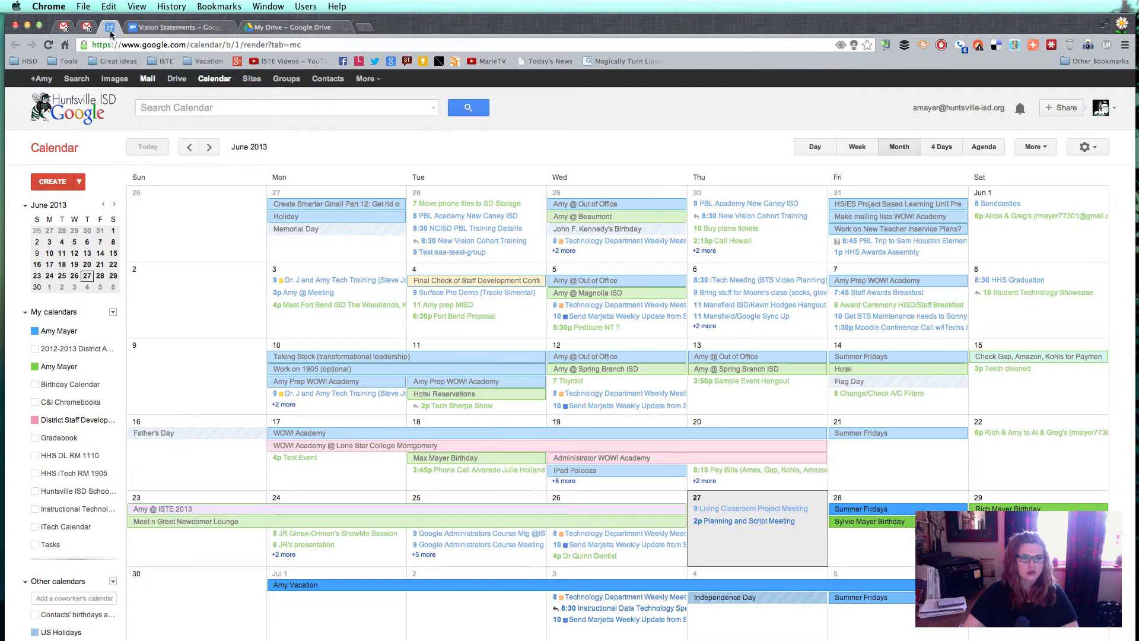
click(366, 28)
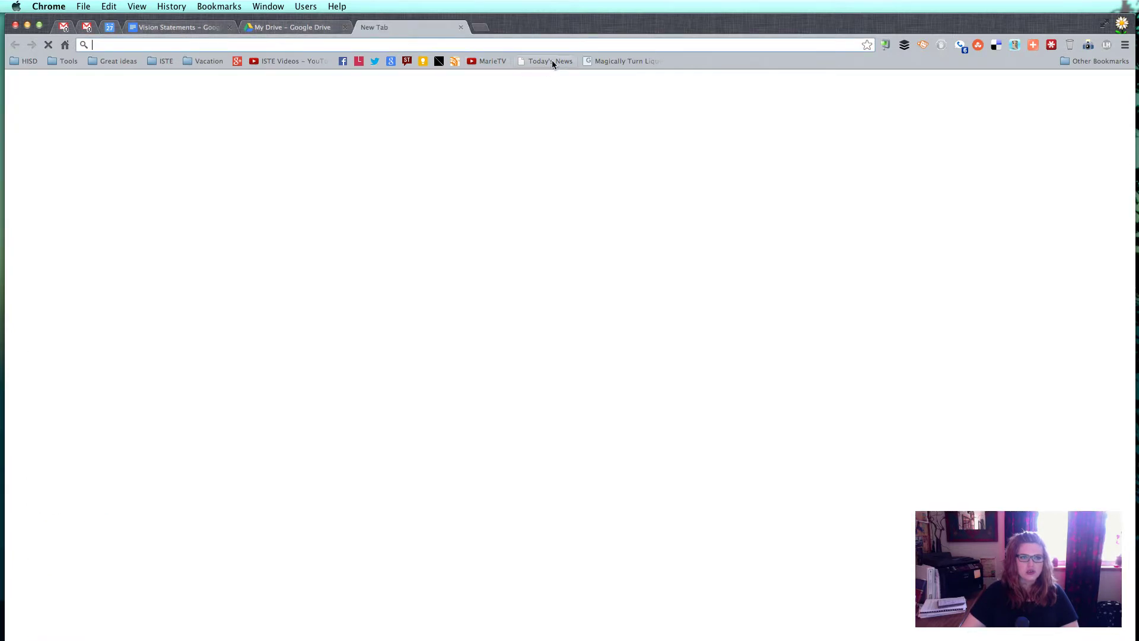
Close every tab to the right of the pinned calendar tab.
click(481, 28)
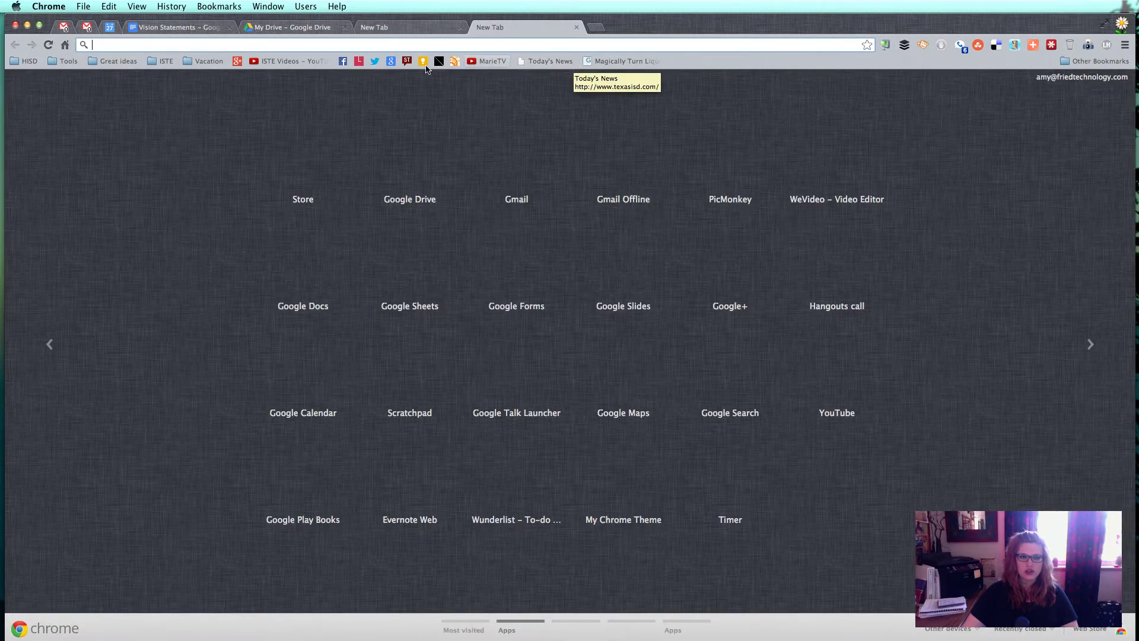
right_click(109, 31)
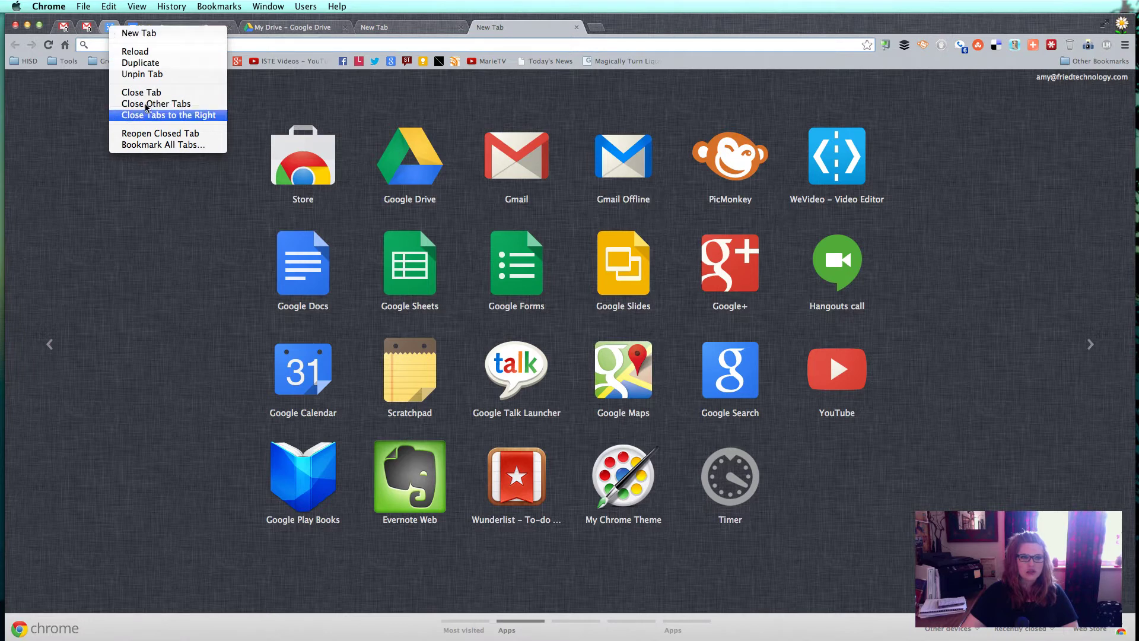
click(291, 27)
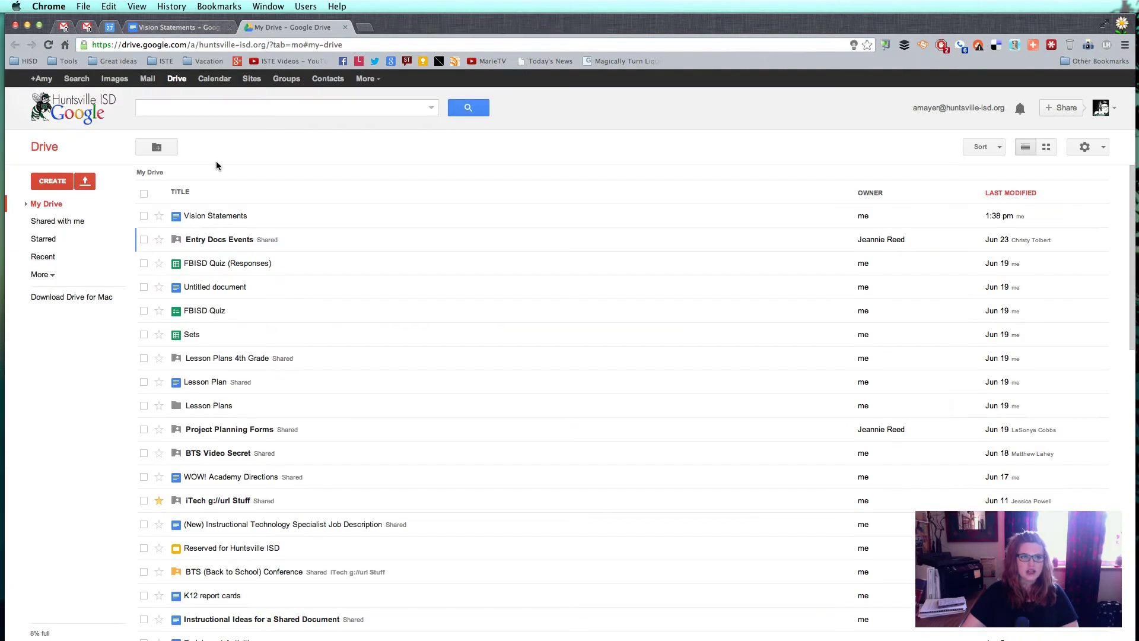
key(super+w)
key(super+w)
key(super+w)
key(super+w)
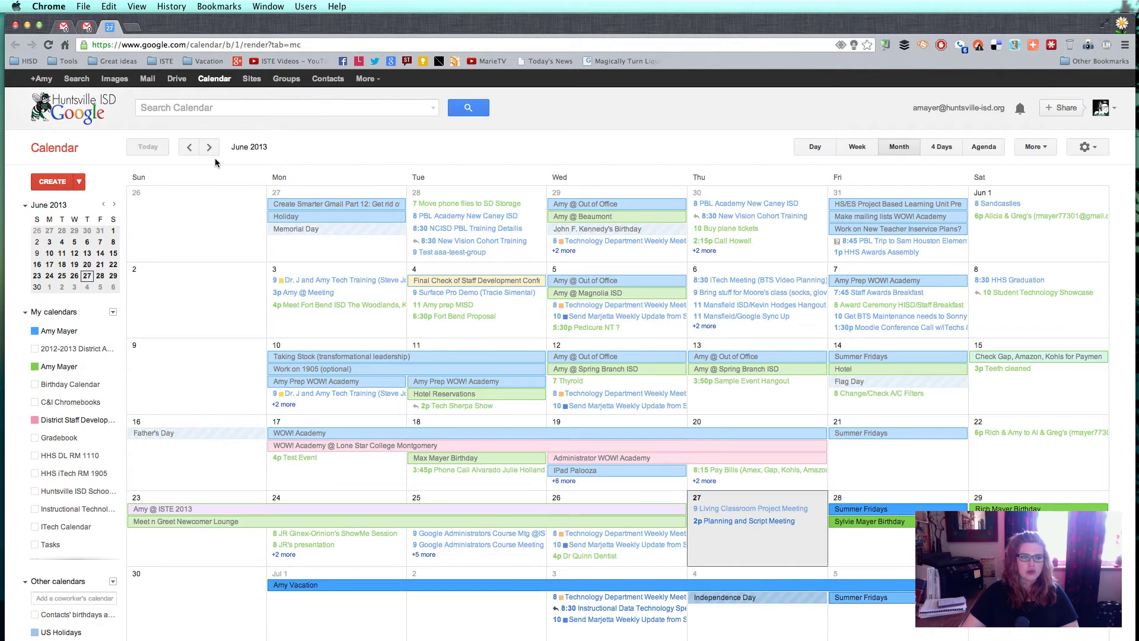
Open three new blank tabs and select the second one.
click(132, 27)
click(258, 29)
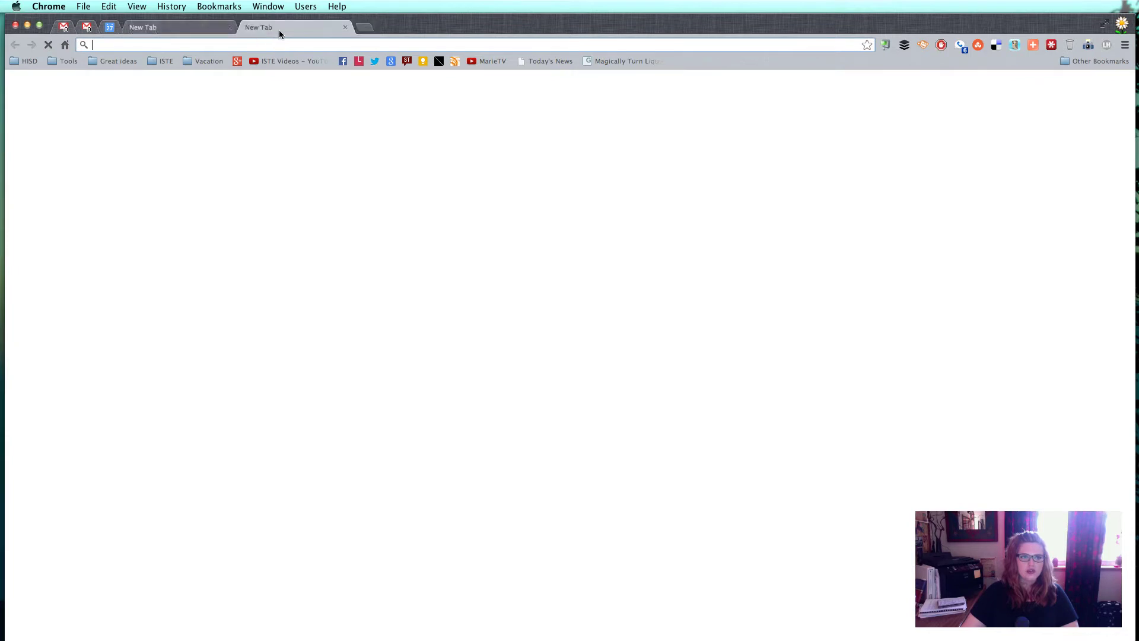
click(368, 28)
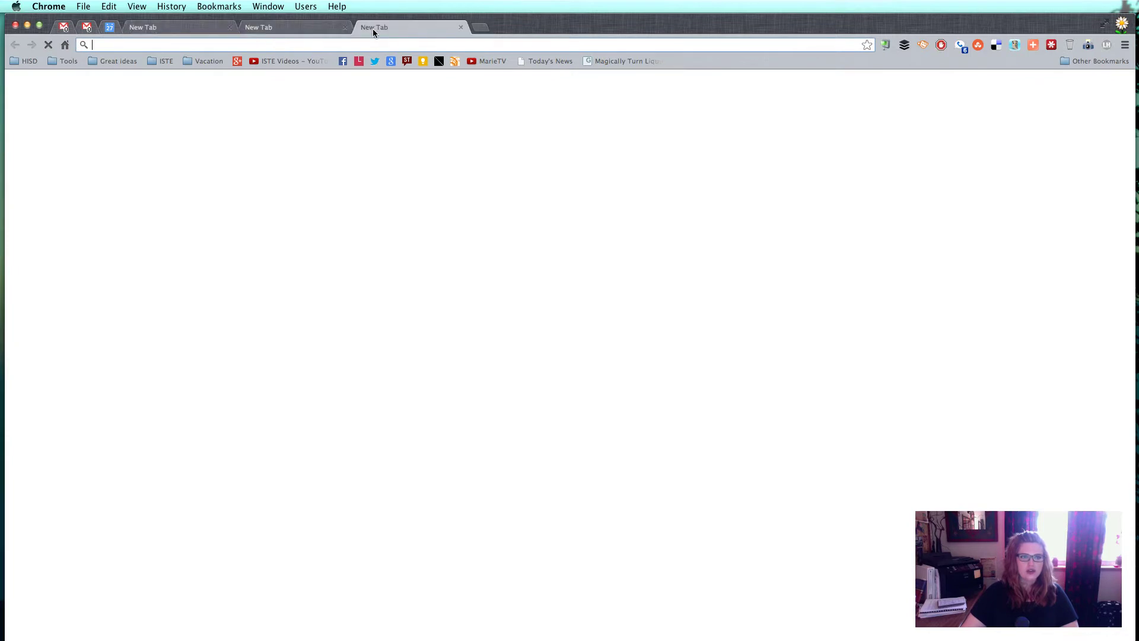
click(271, 26)
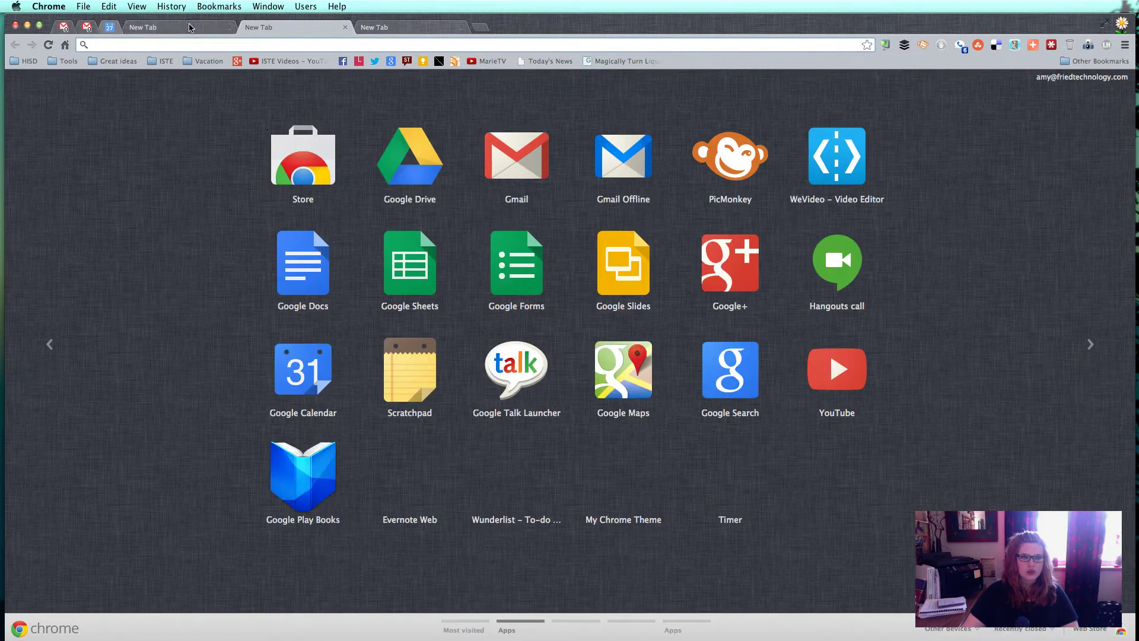
Close the tabs after the first New Tab and move the pinned calendar between the Gmail tabs.
right_click(188, 26)
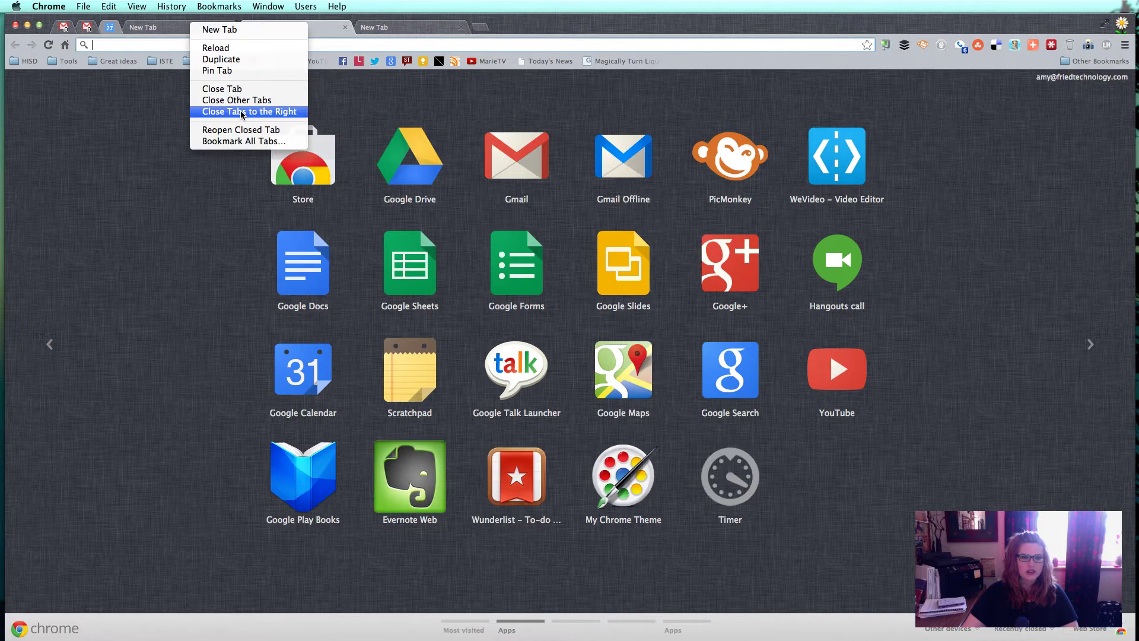
click(177, 126)
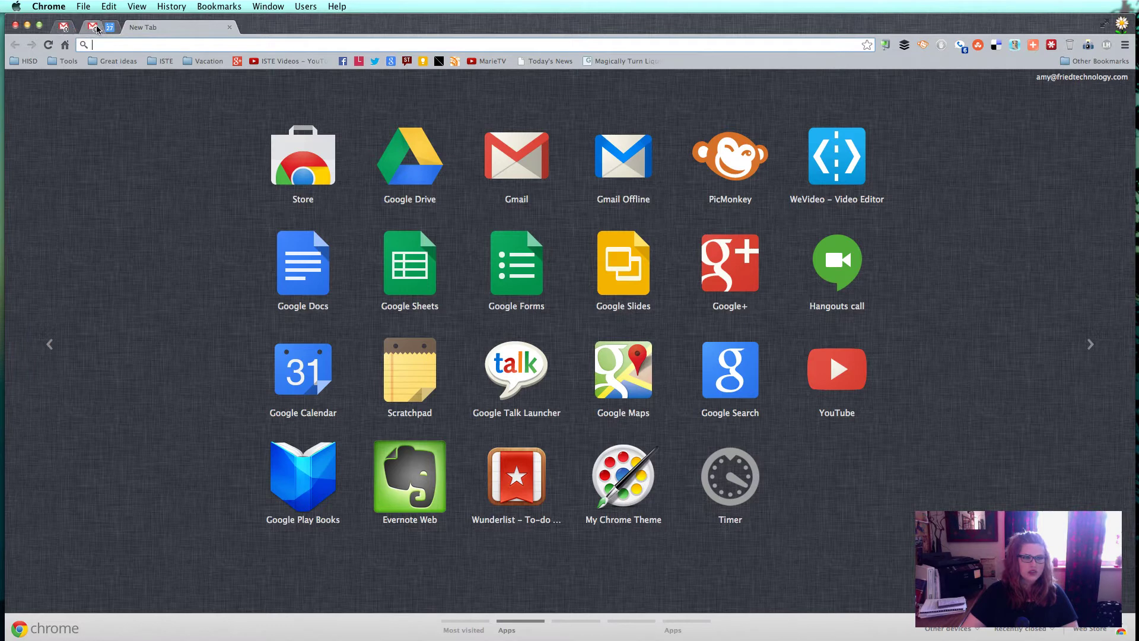
click(98, 28)
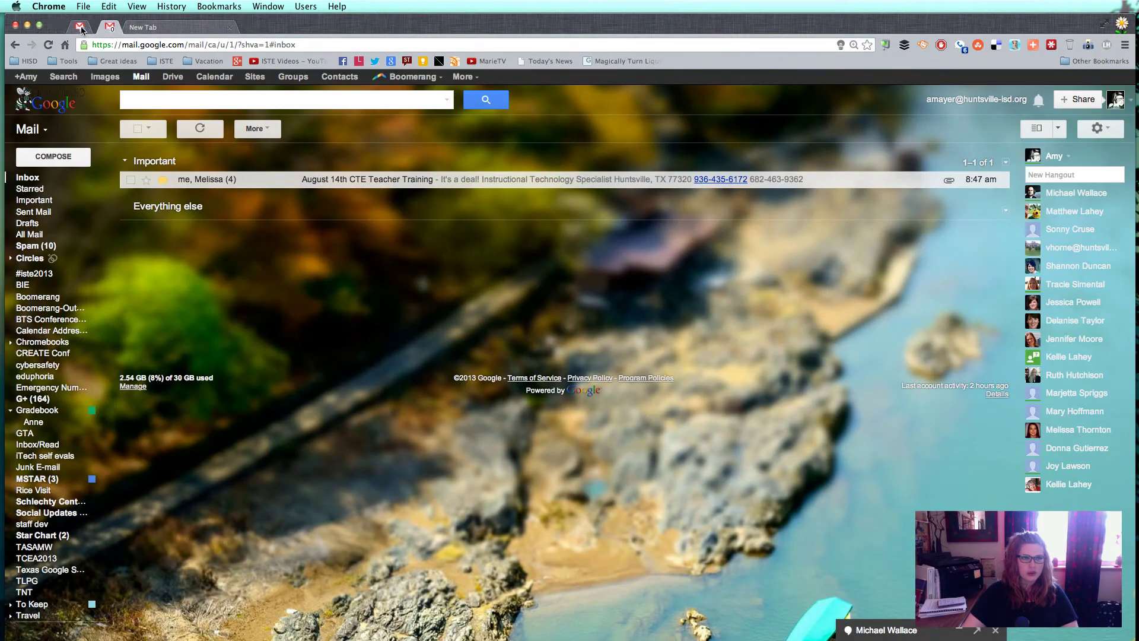
click(87, 29)
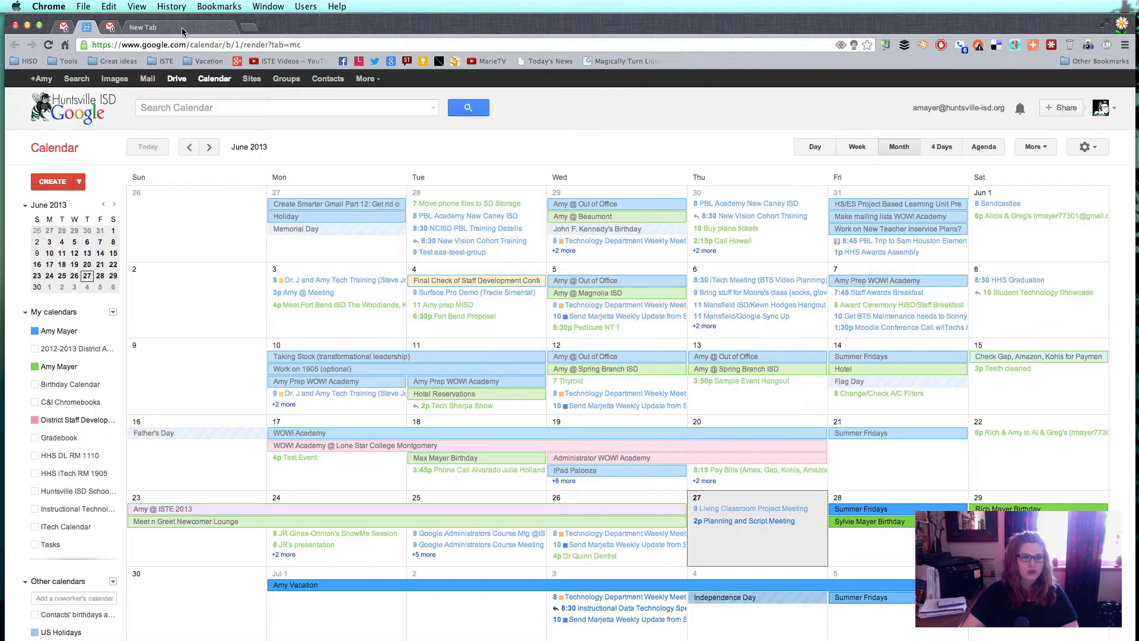
Open two more blank tabs and select the second new tab.
click(249, 27)
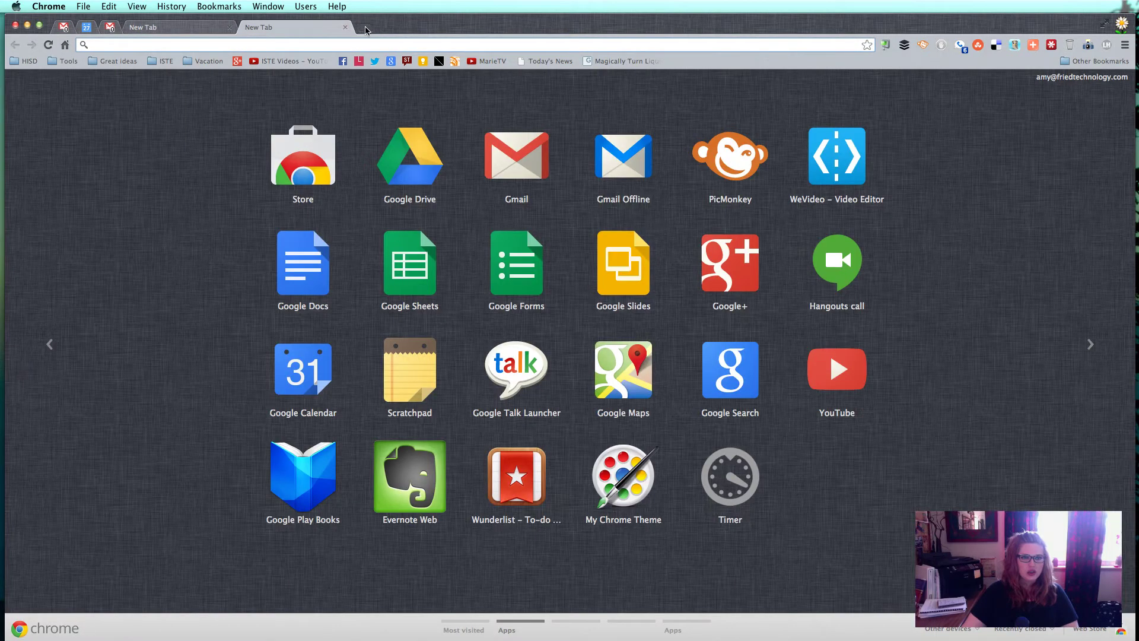
click(365, 27)
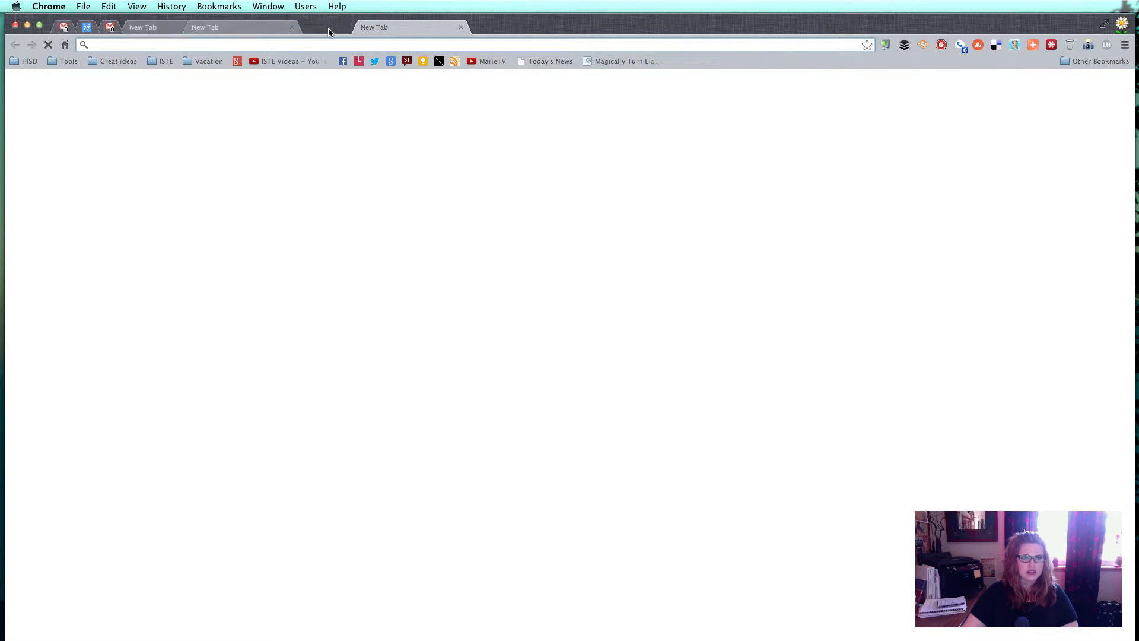
click(308, 29)
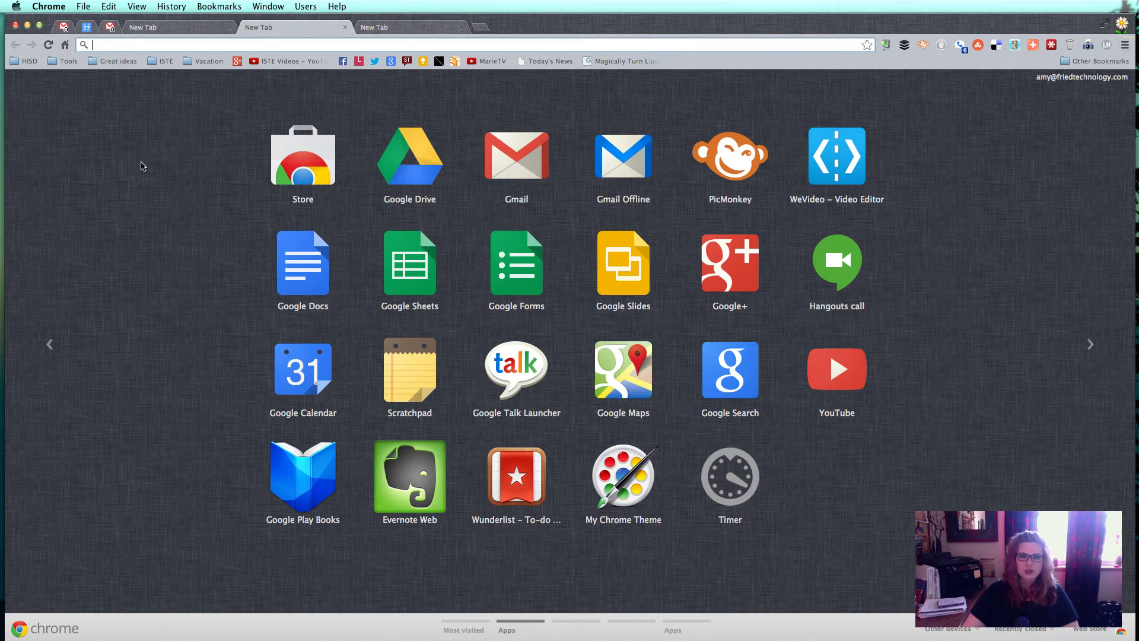
Open the Living Classroom bookmark from the HISD folder, copy its address, and show the profile list.
click(25, 60)
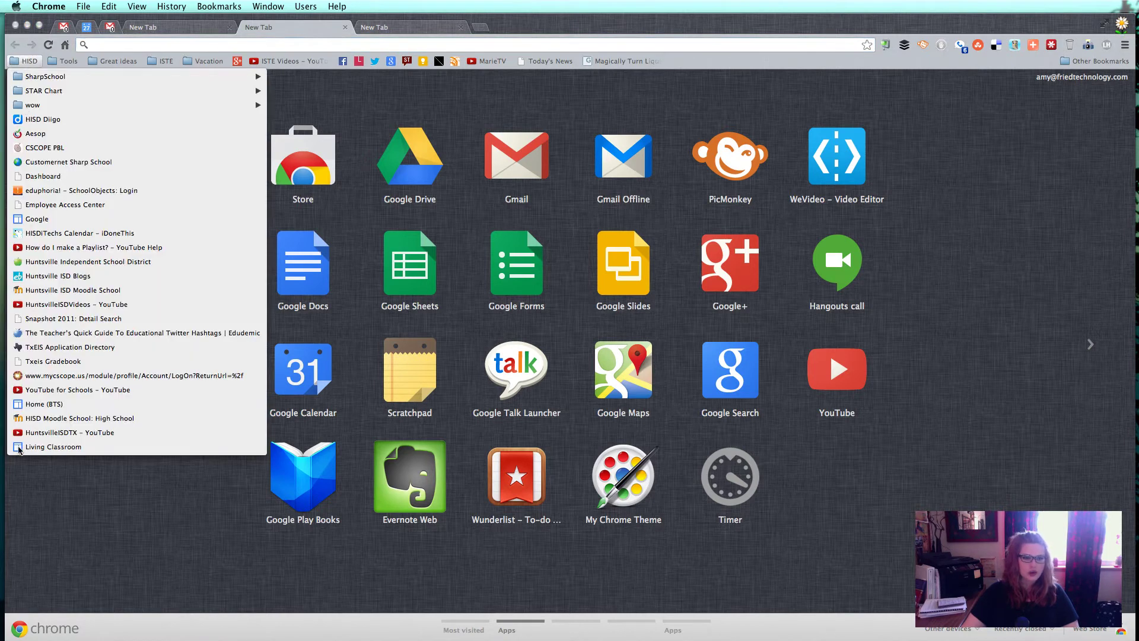
click(51, 449)
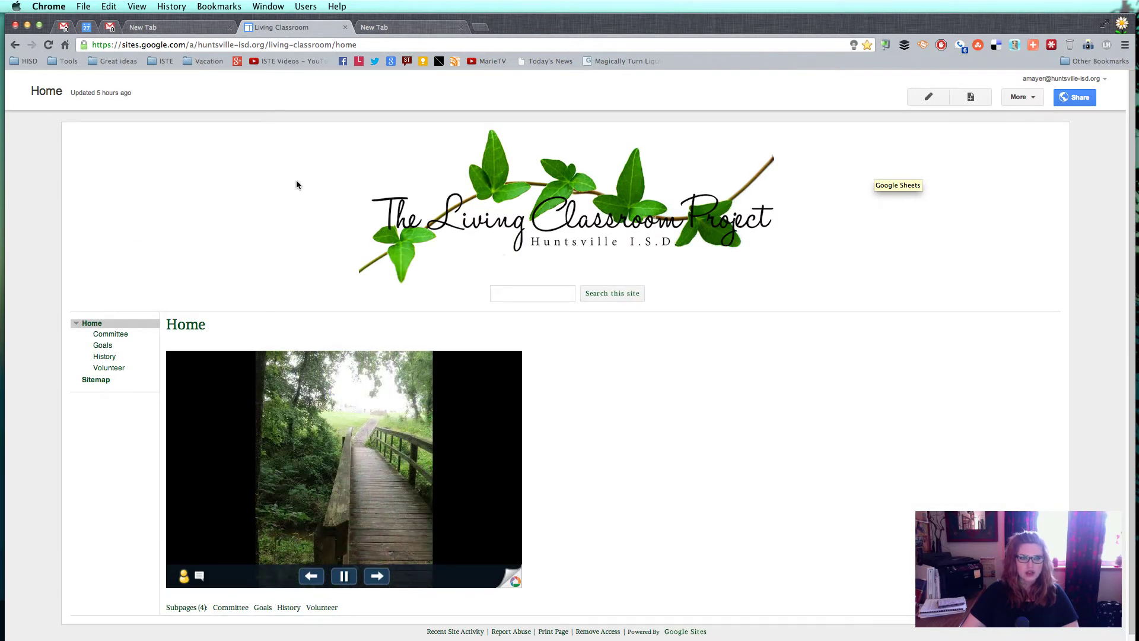
click(246, 44)
right_click(260, 42)
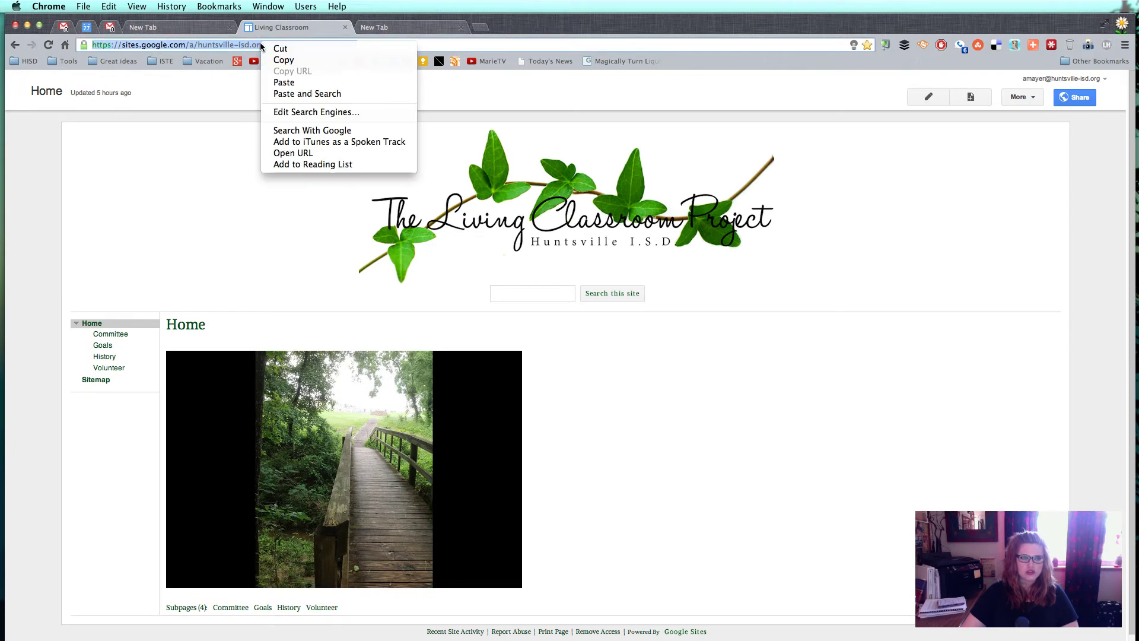
click(284, 61)
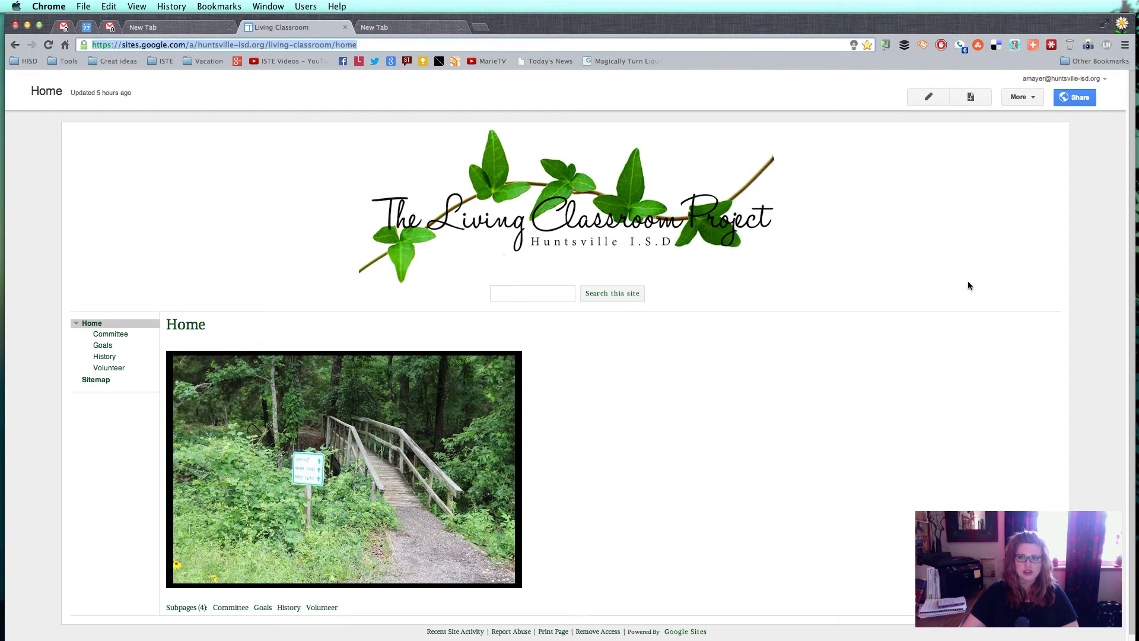
click(1121, 25)
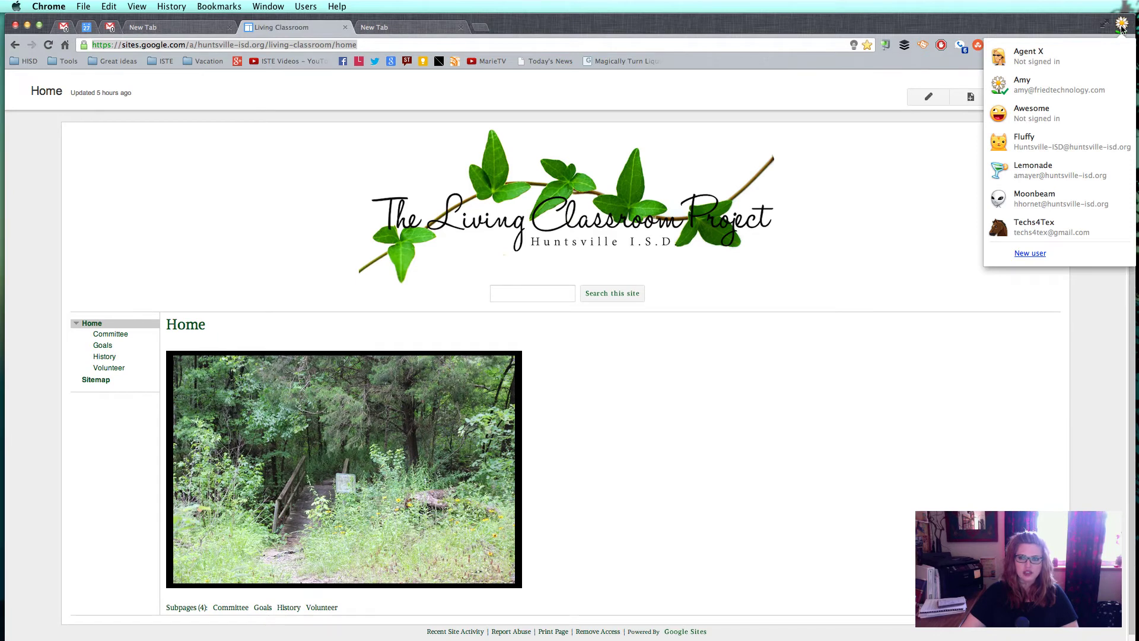
click(1047, 119)
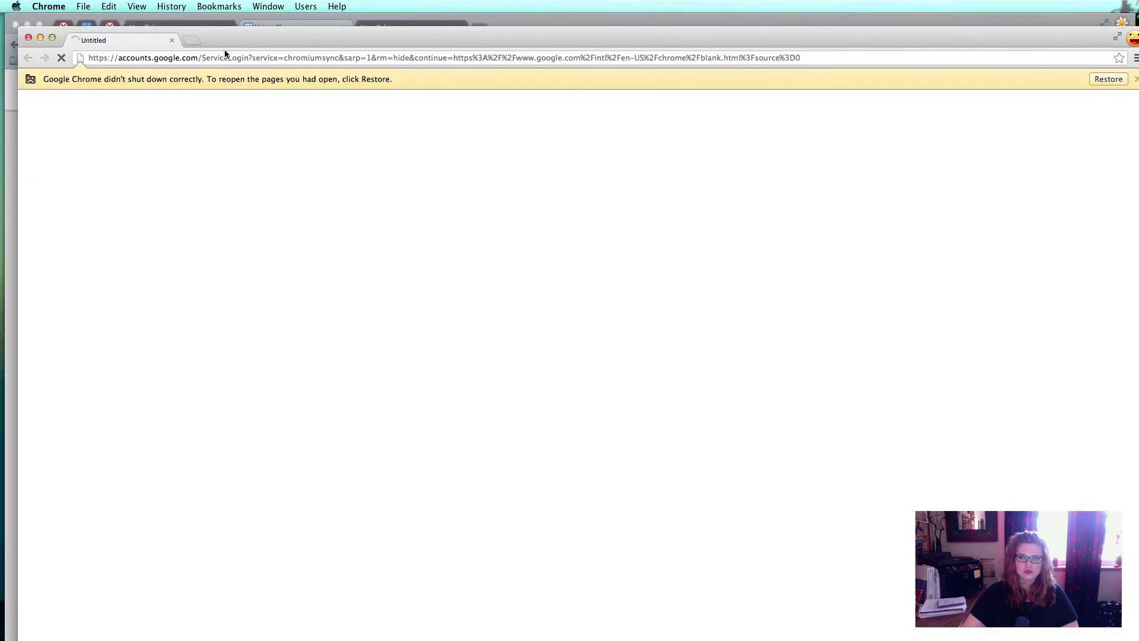
click(262, 54)
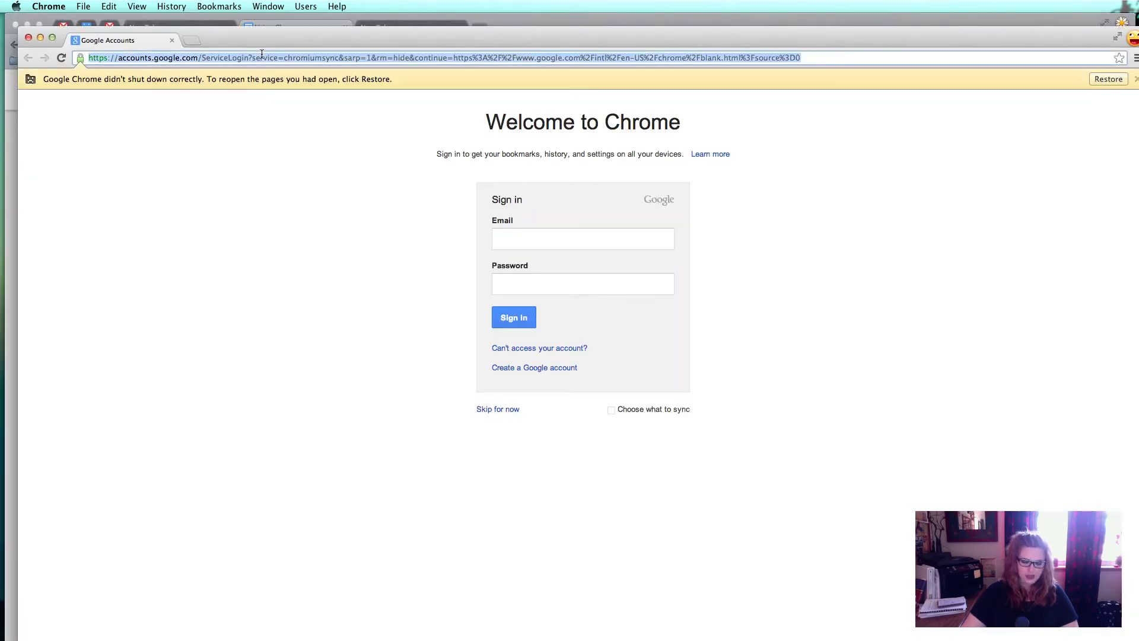
key(super+v)
key(Return)
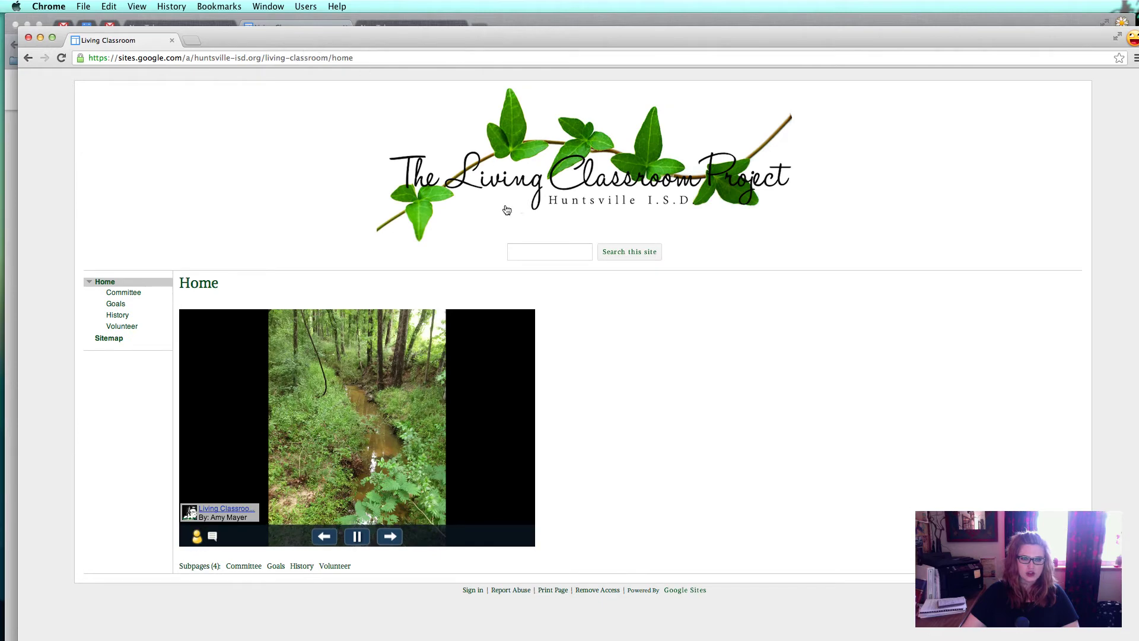
click(125, 295)
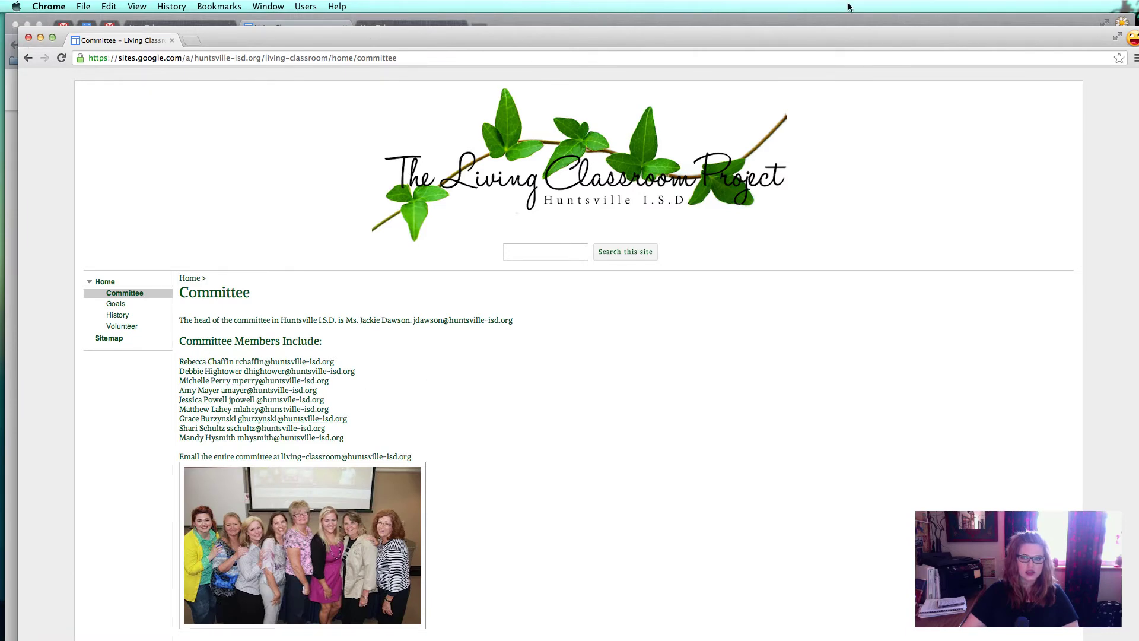
click(28, 38)
click(1123, 25)
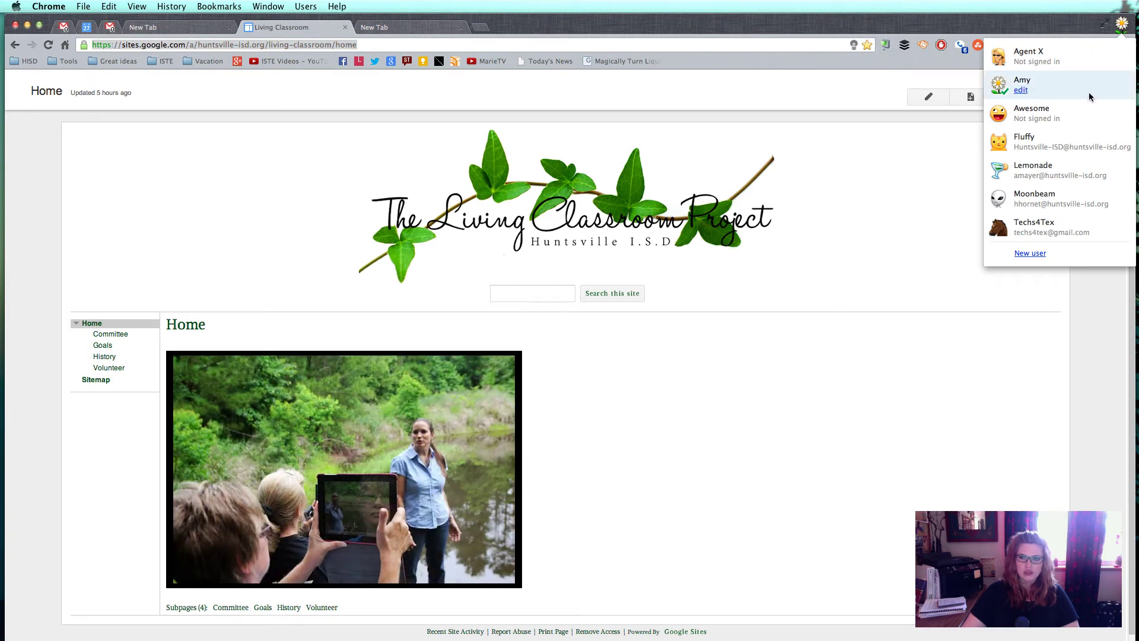
Switch to another profile's window, dismiss the calendar alert, then switch to the Lemonade profile's window.
click(1054, 82)
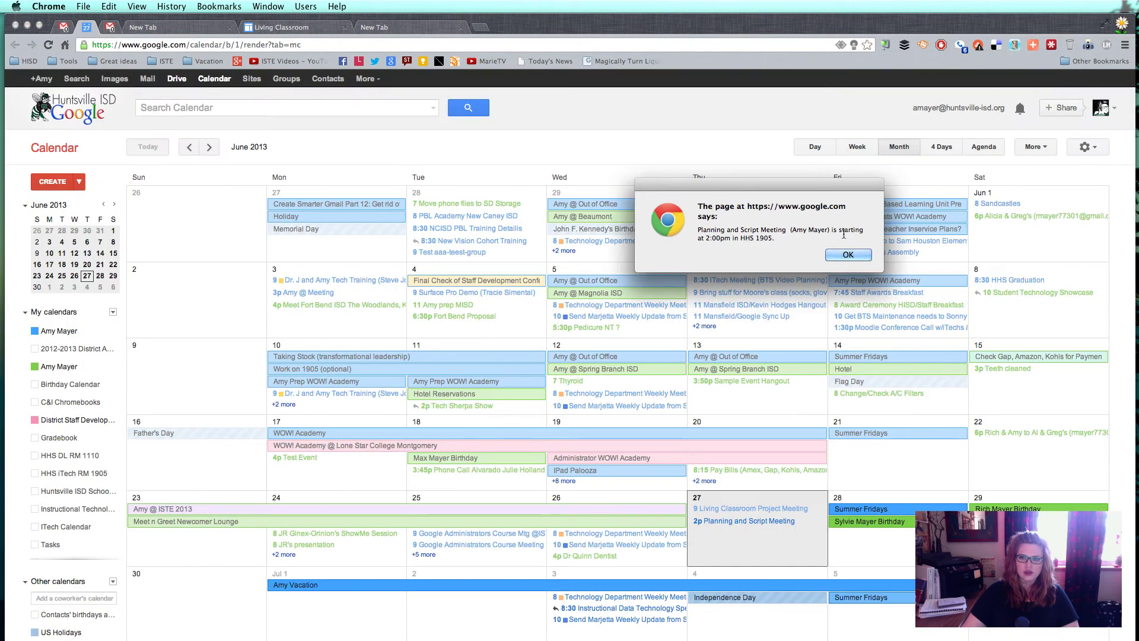
click(846, 255)
click(375, 27)
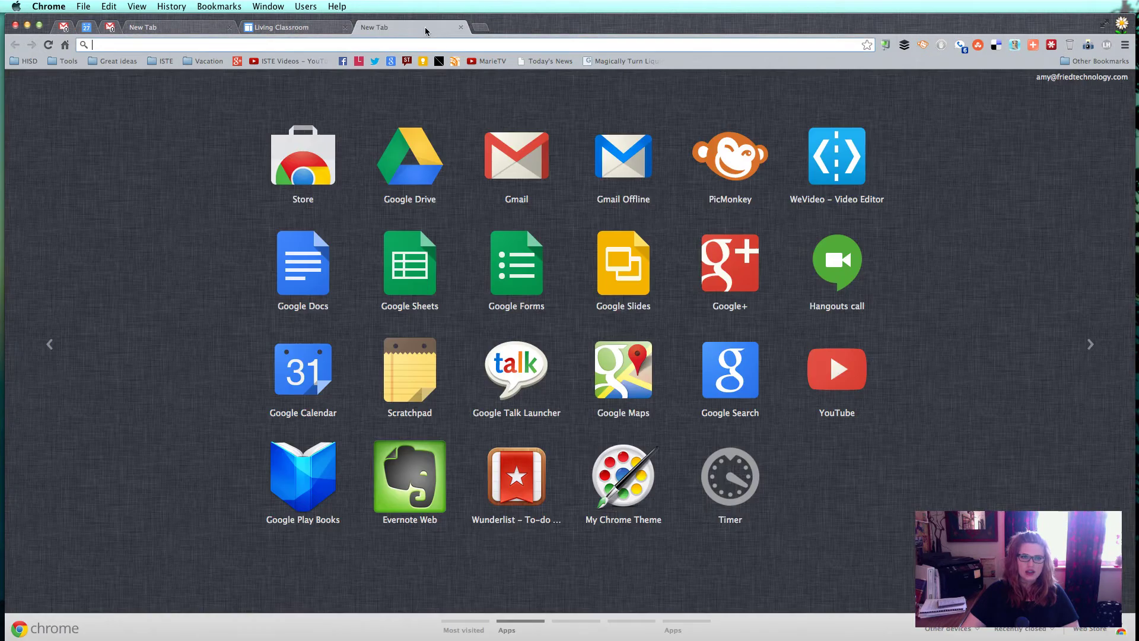
click(1122, 24)
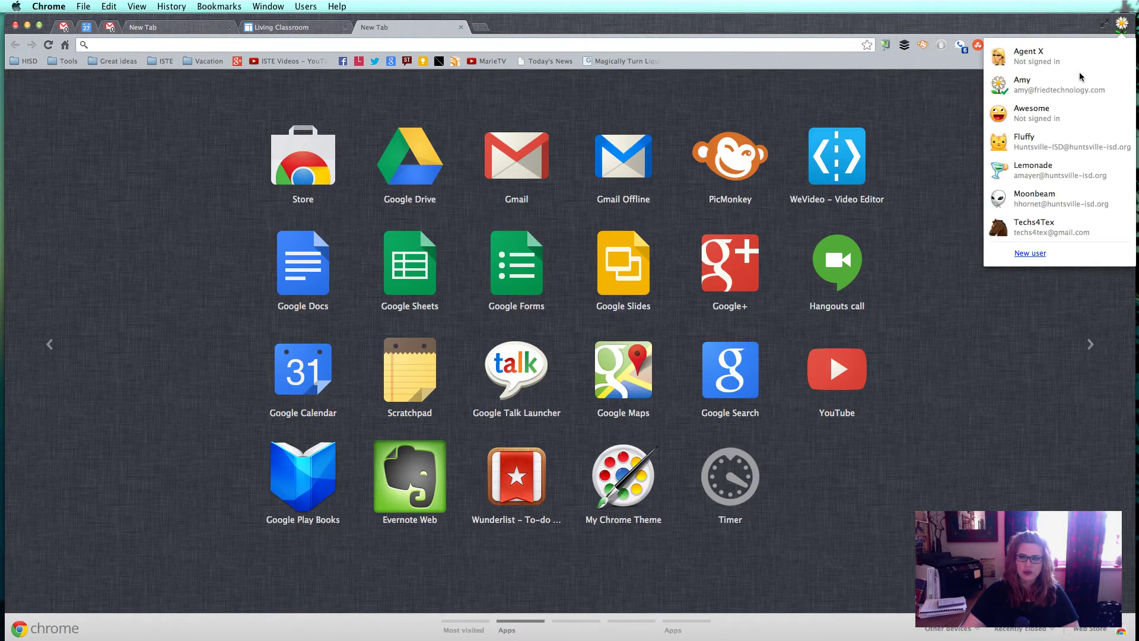
click(1059, 172)
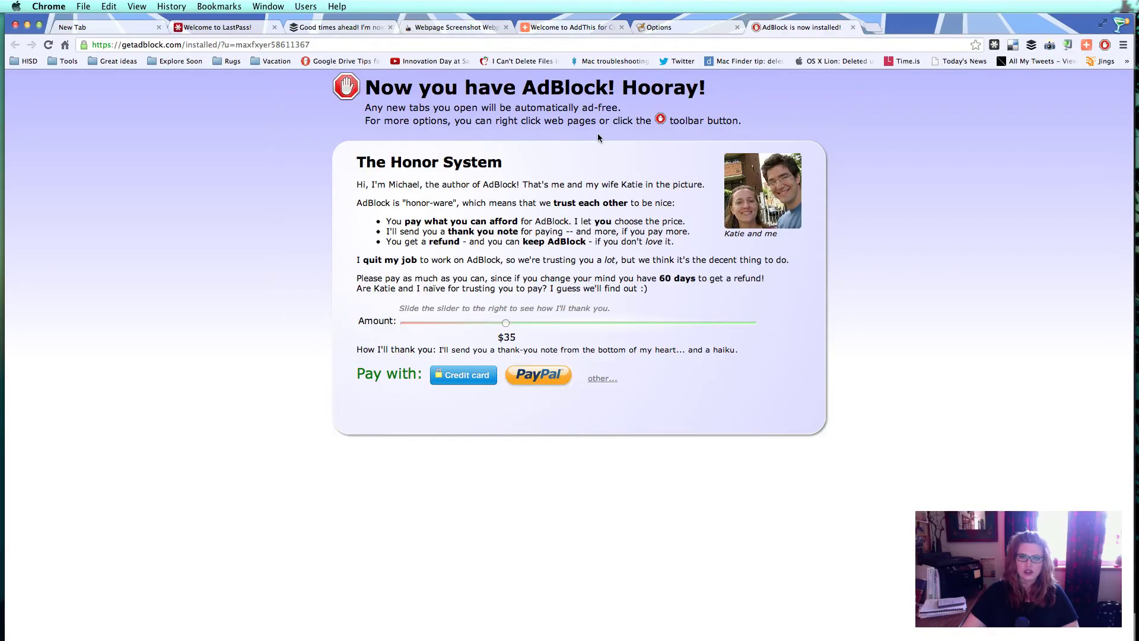
Close the AdBlock, Options, AddThis, LastPass and other tabs, keeping only New Tab.
click(853, 27)
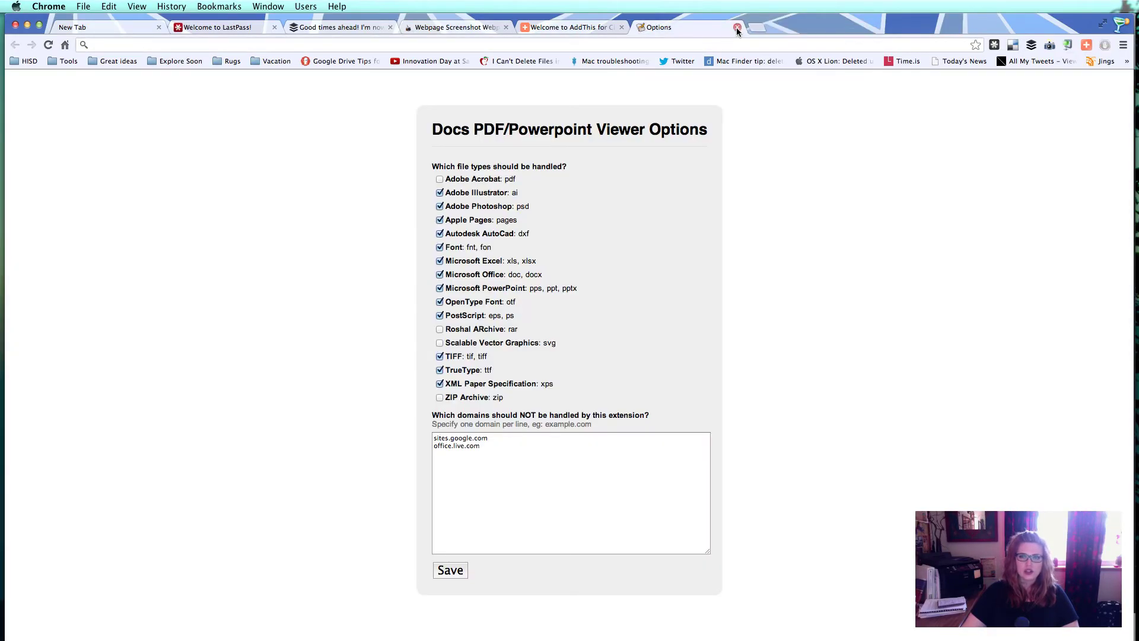
click(737, 28)
click(621, 27)
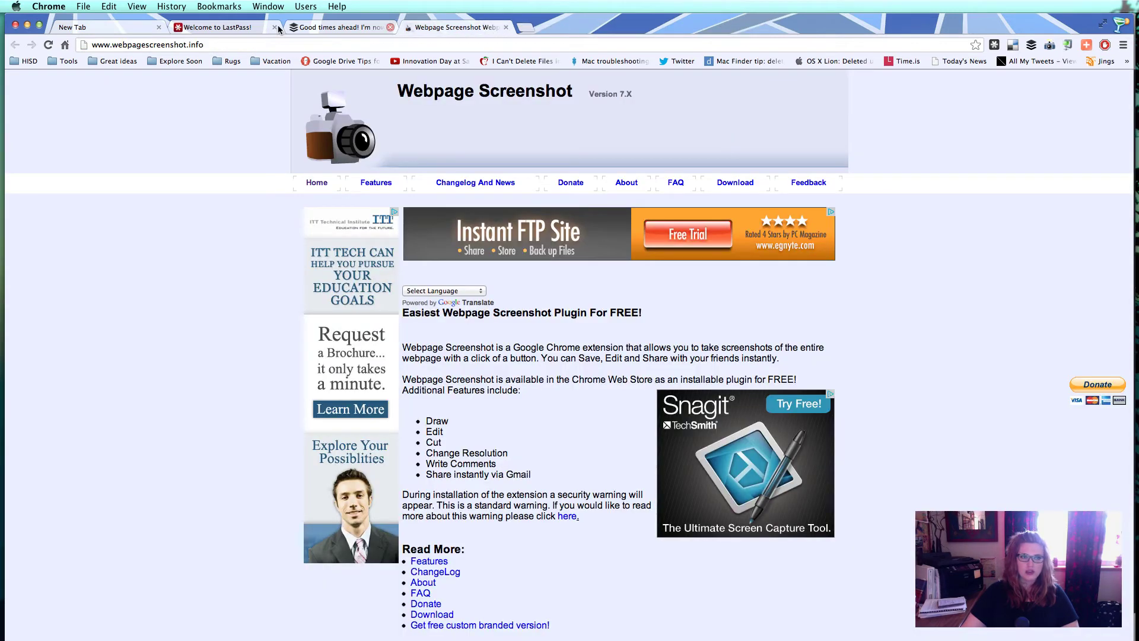
right_click(117, 28)
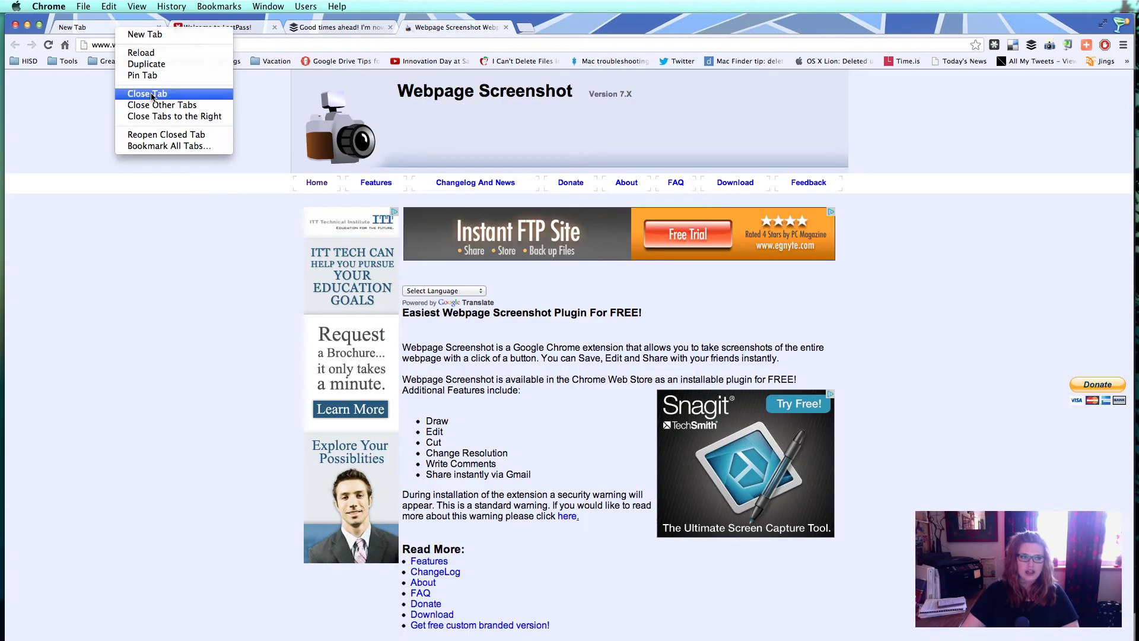
click(192, 117)
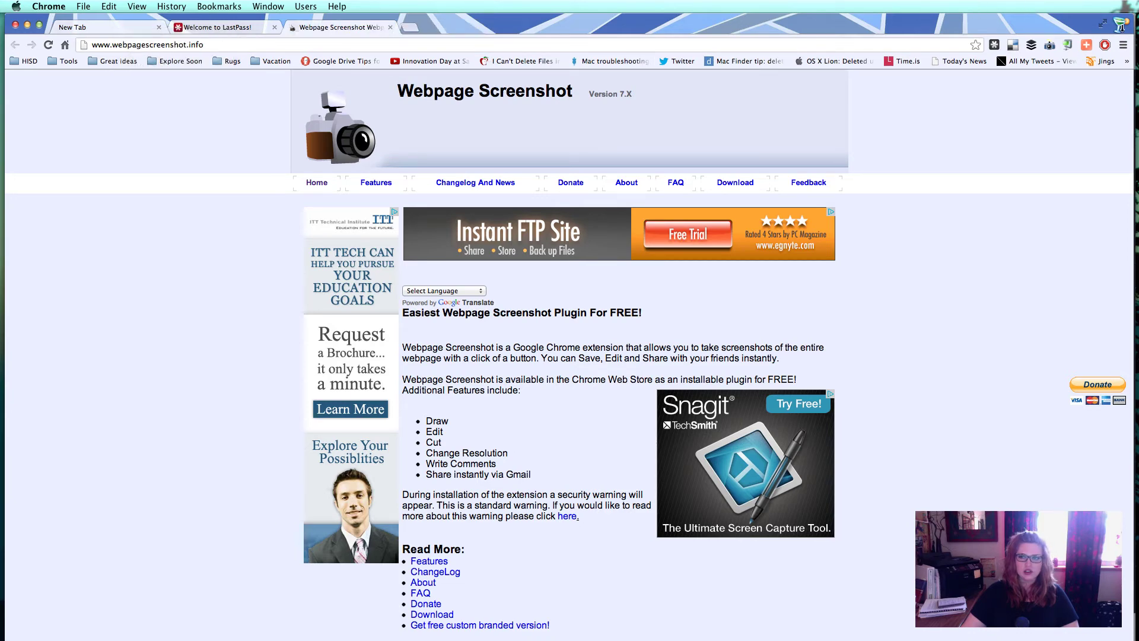
key(super+w)
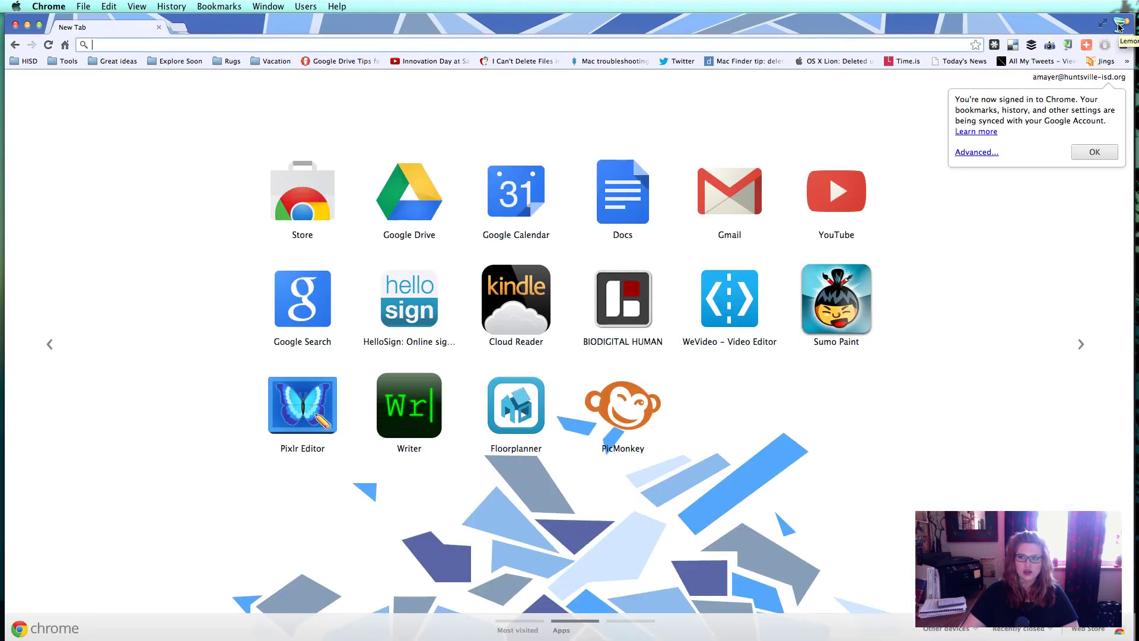
Open Chrome Settings in the Lemonade window, showing its seven-user Users list.
click(1119, 25)
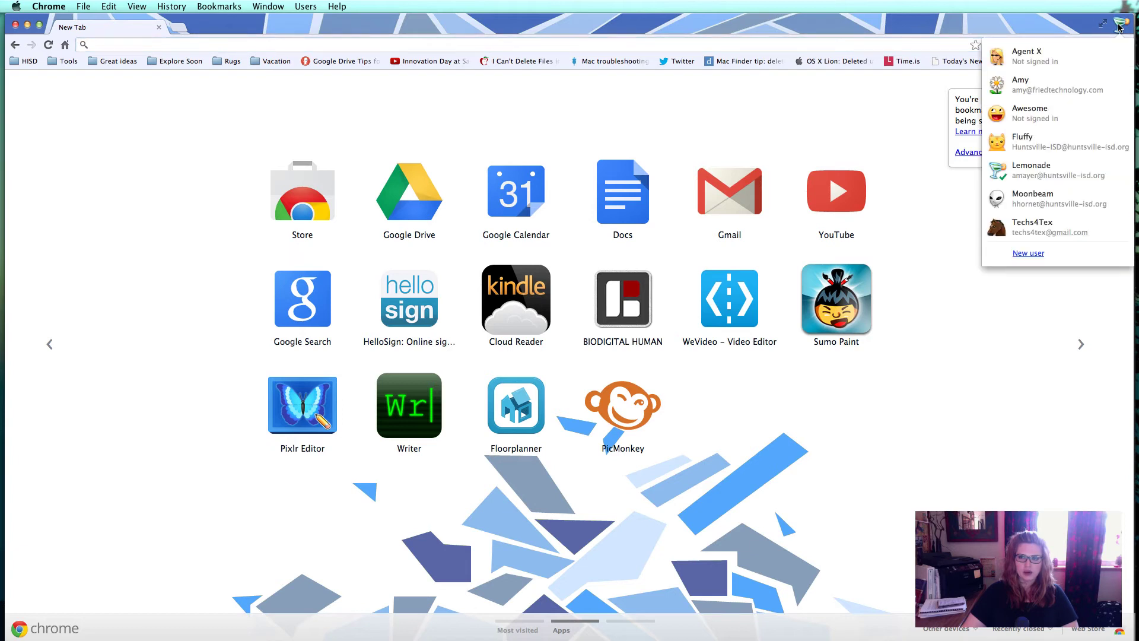
click(1032, 28)
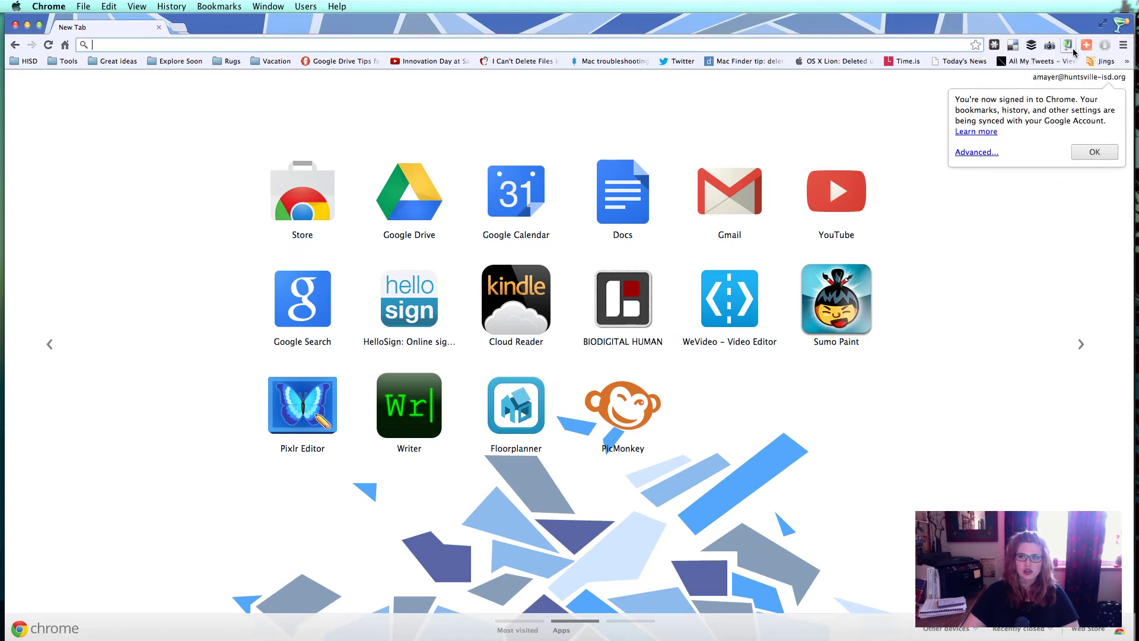
click(1123, 45)
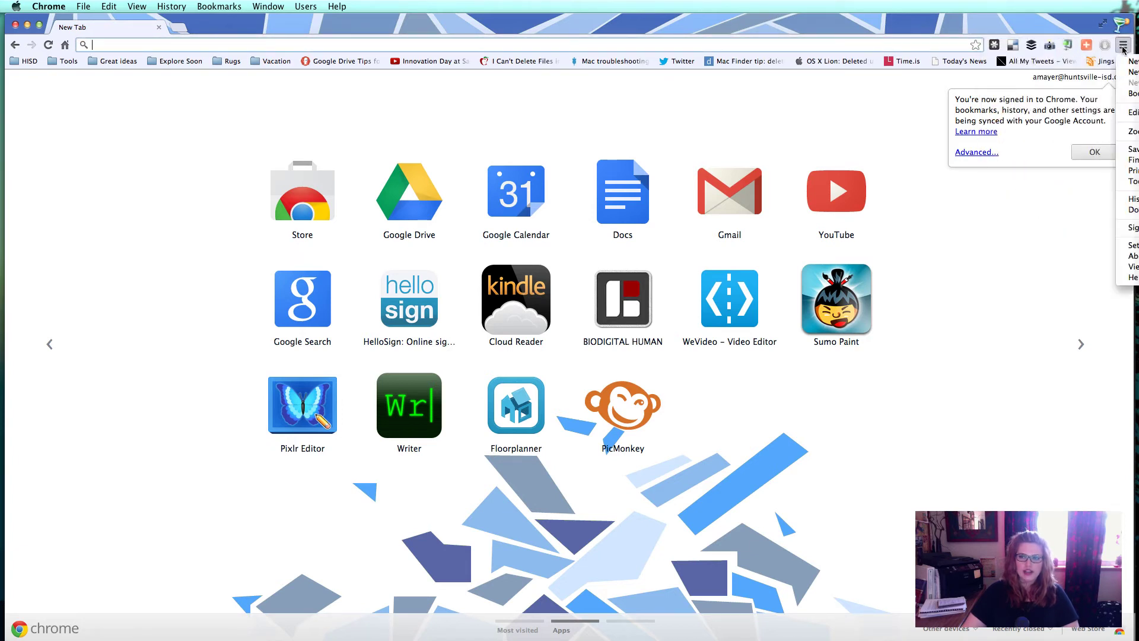
click(1123, 45)
drag(1067, 25, 841, 27)
click(897, 49)
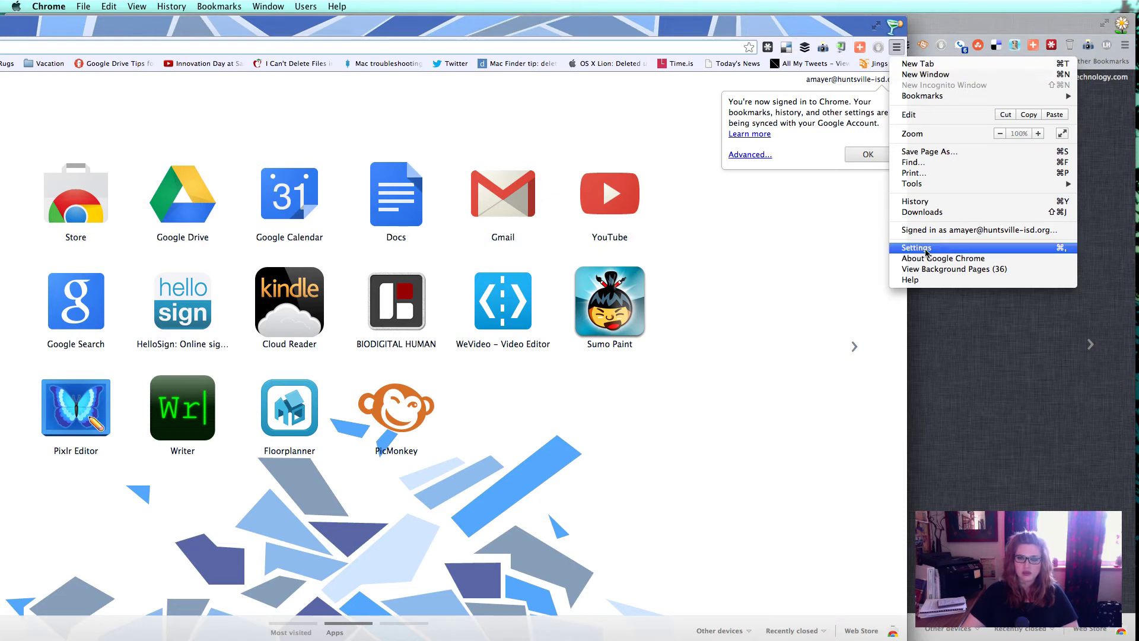
click(926, 248)
drag(524, 20, 757, 20)
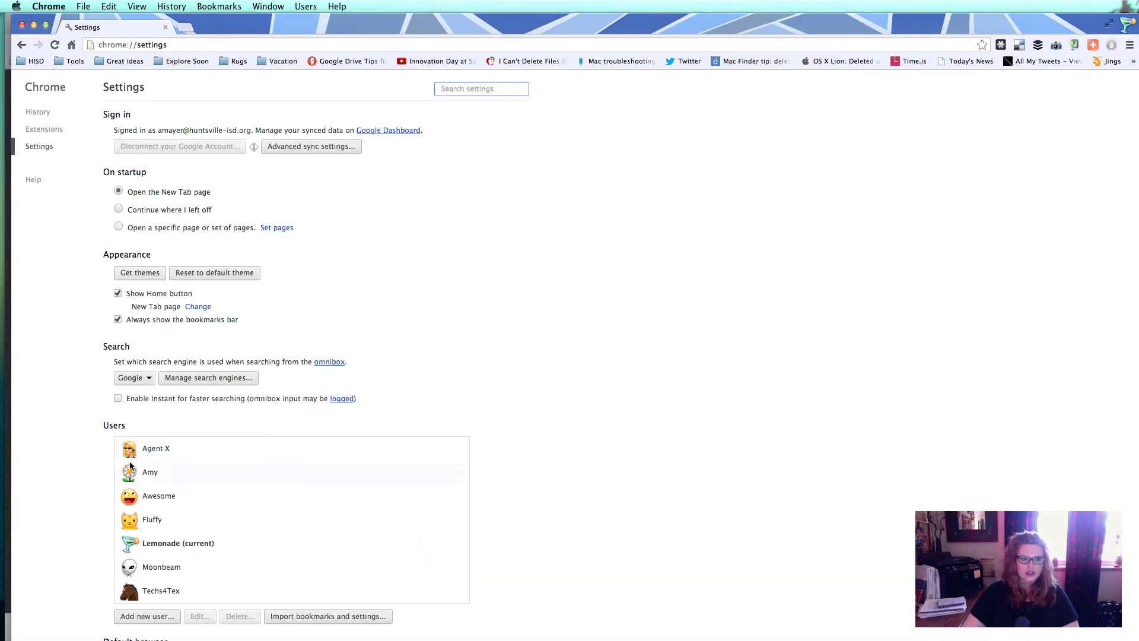
Add a new Chrome user named Slice from the Users section.
scroll(356, 374, down, 2)
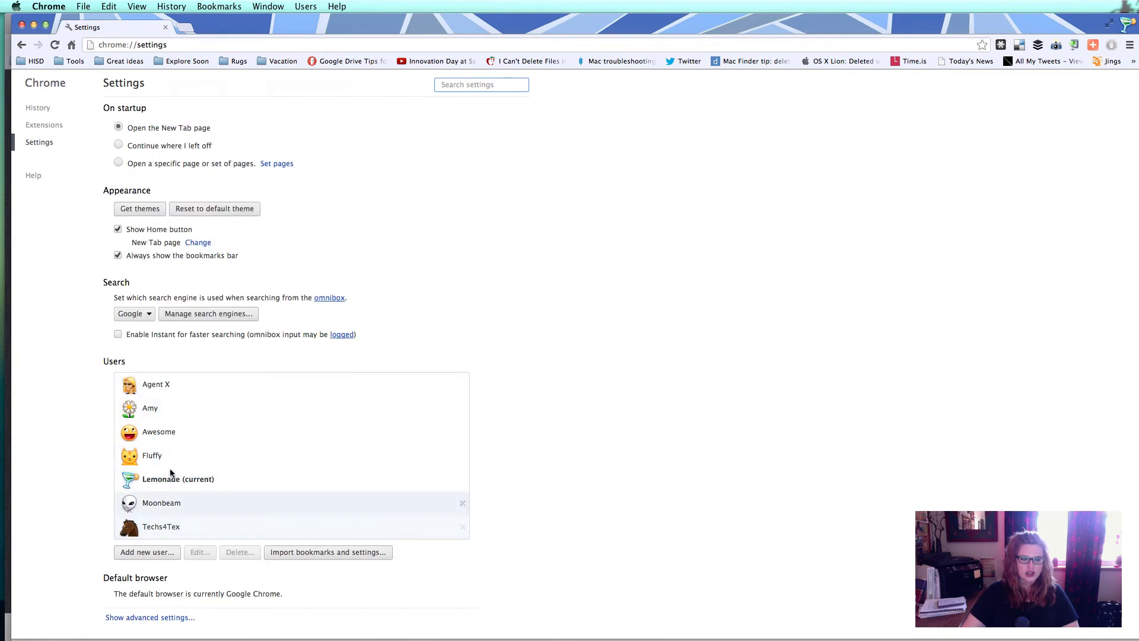
click(144, 556)
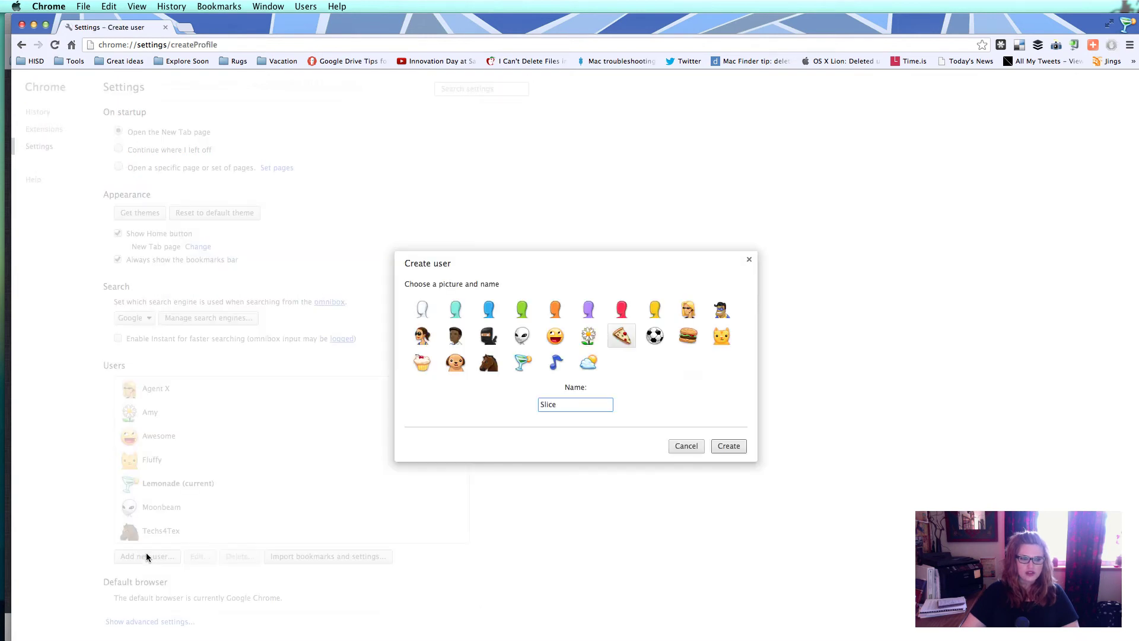
click(727, 446)
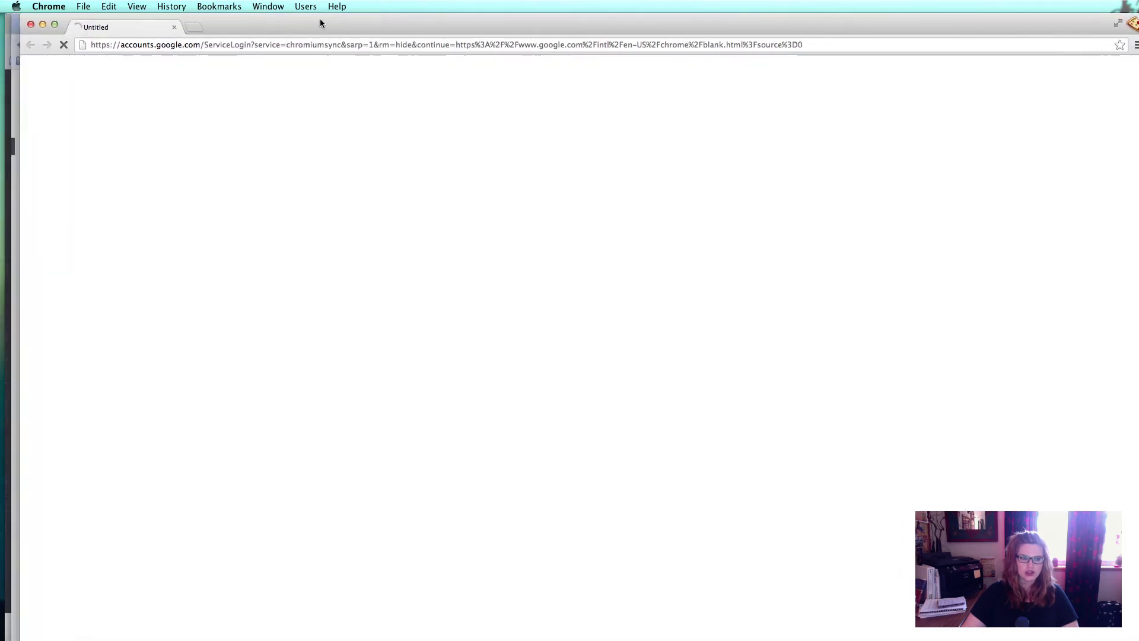
Close Slice's Welcome to Chrome sign-in window and open a new tab beside Settings.
click(1127, 24)
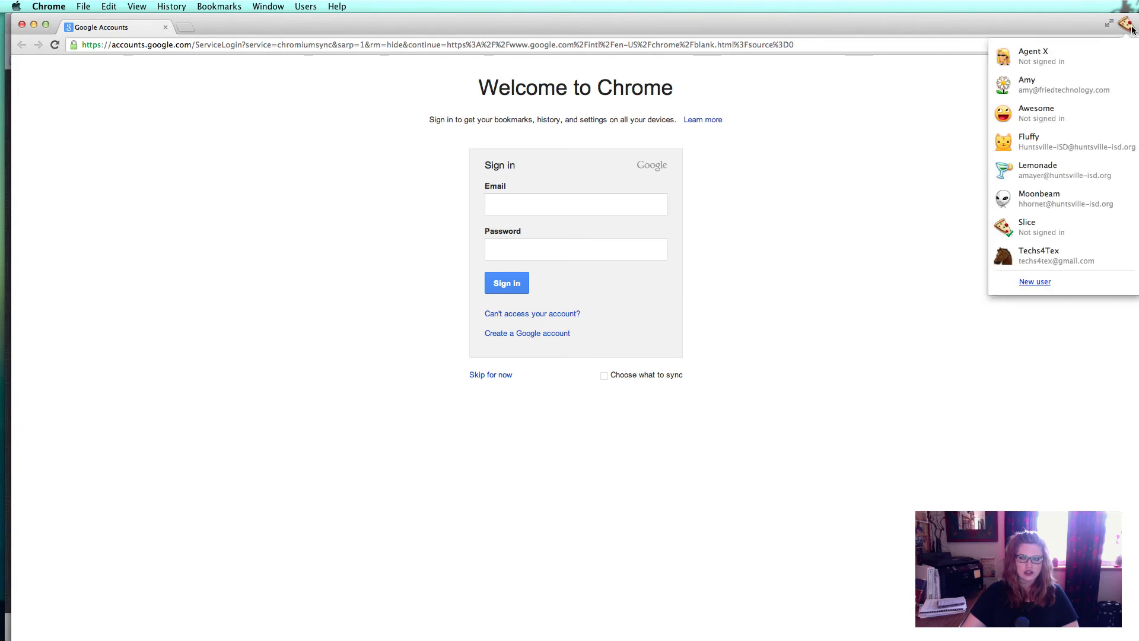
click(747, 31)
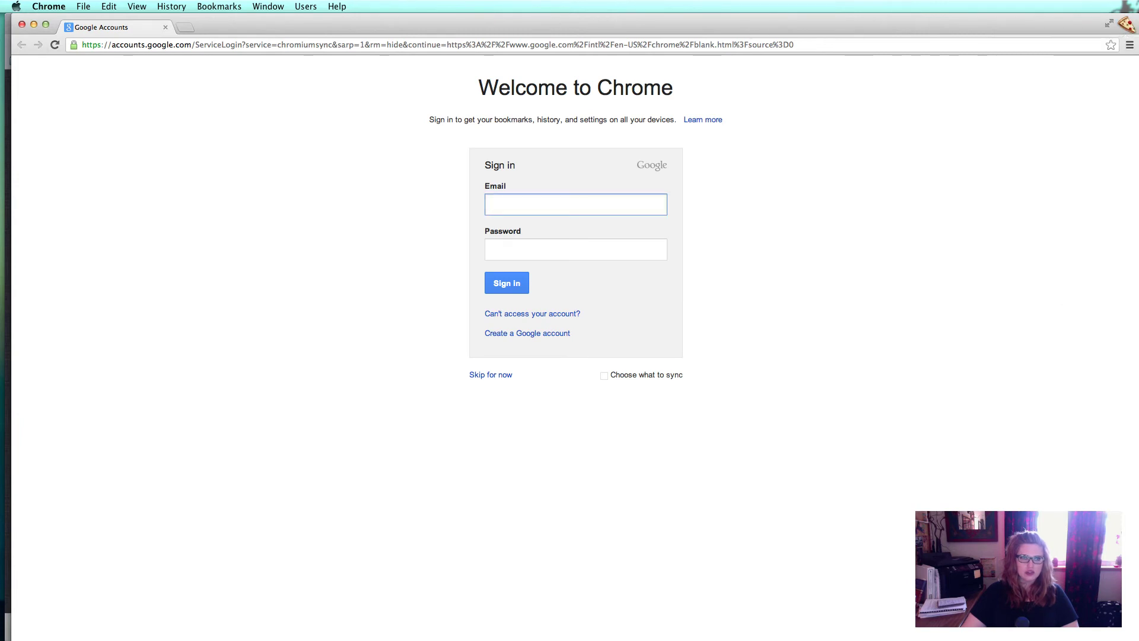
click(22, 25)
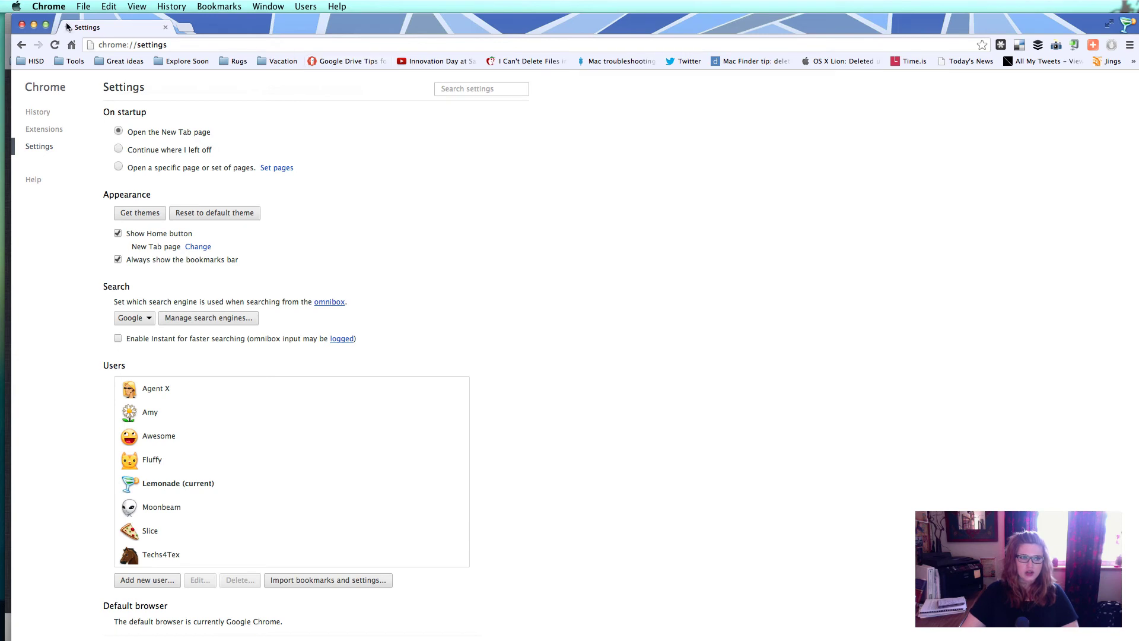
drag(264, 27, 255, 28)
click(179, 27)
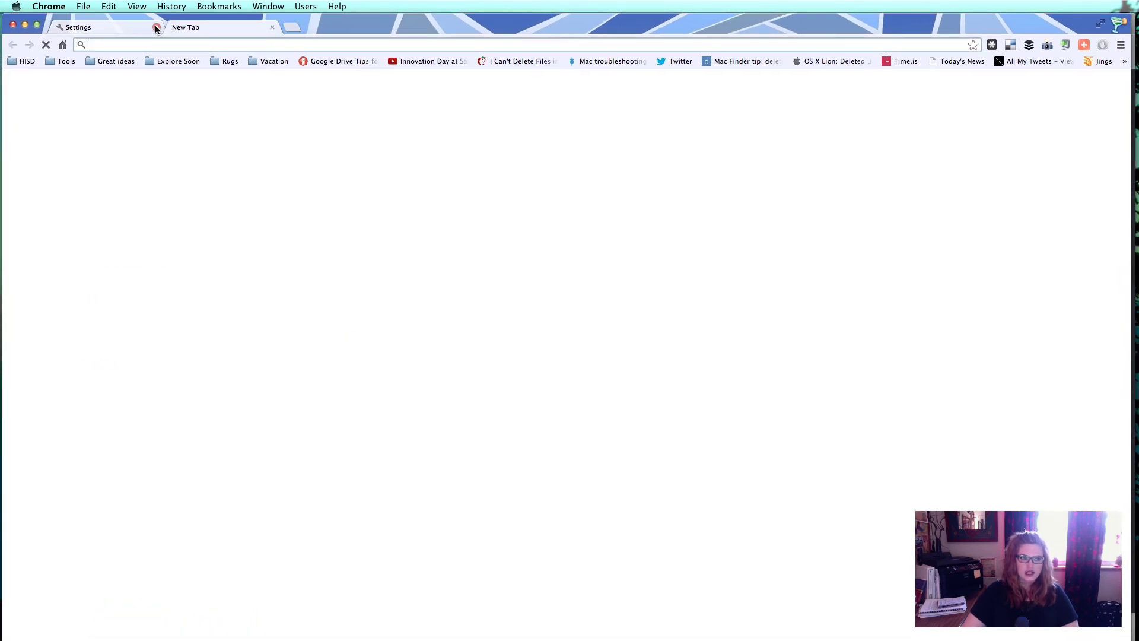
Close the Settings tab, leaving the New Tab apps page open.
click(157, 27)
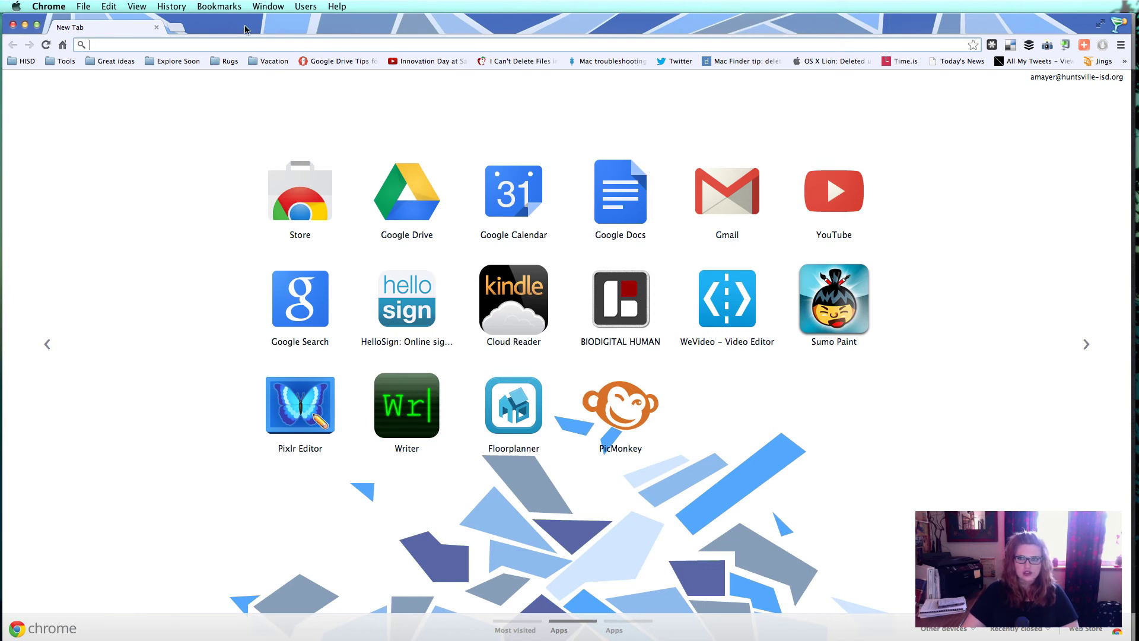
drag(245, 30, 250, 29)
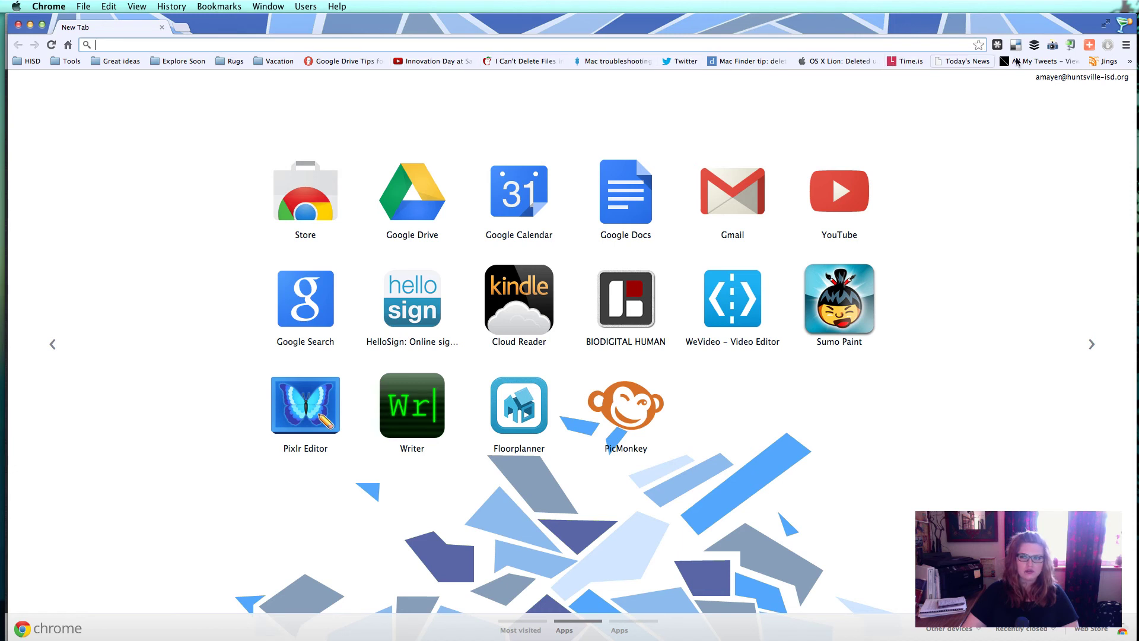
click(1127, 47)
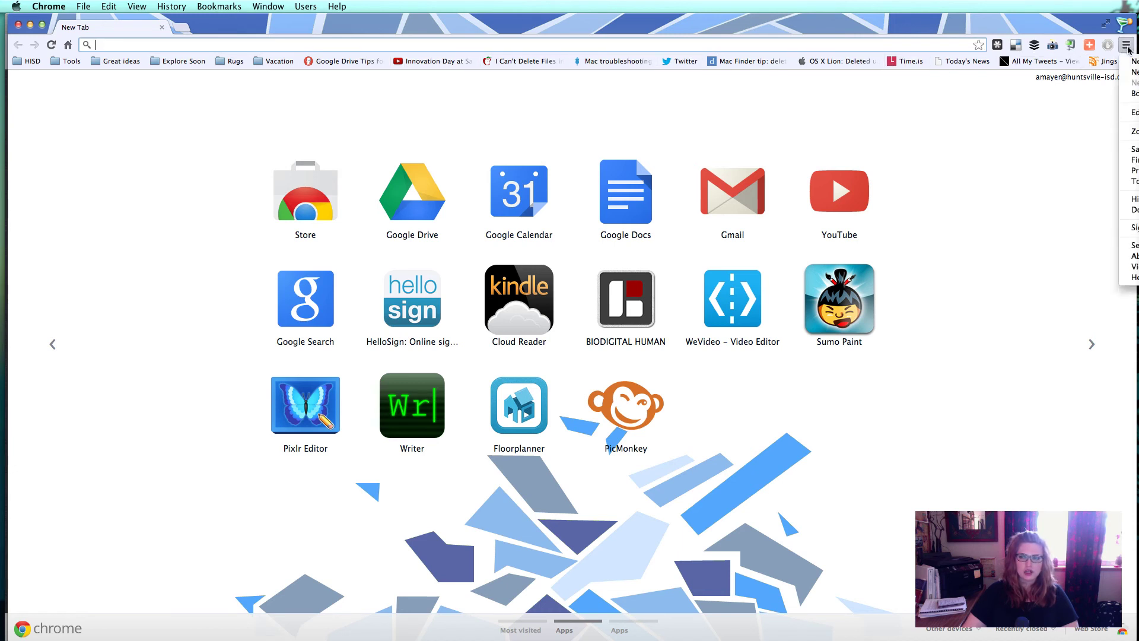
click(1033, 23)
drag(1033, 23, 876, 29)
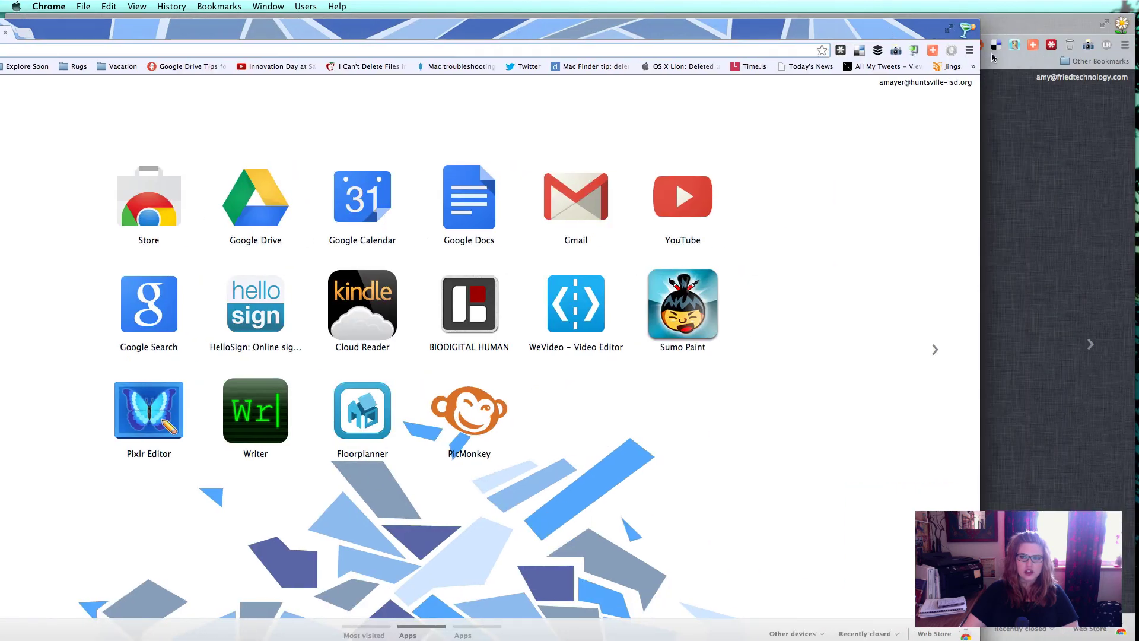
click(970, 51)
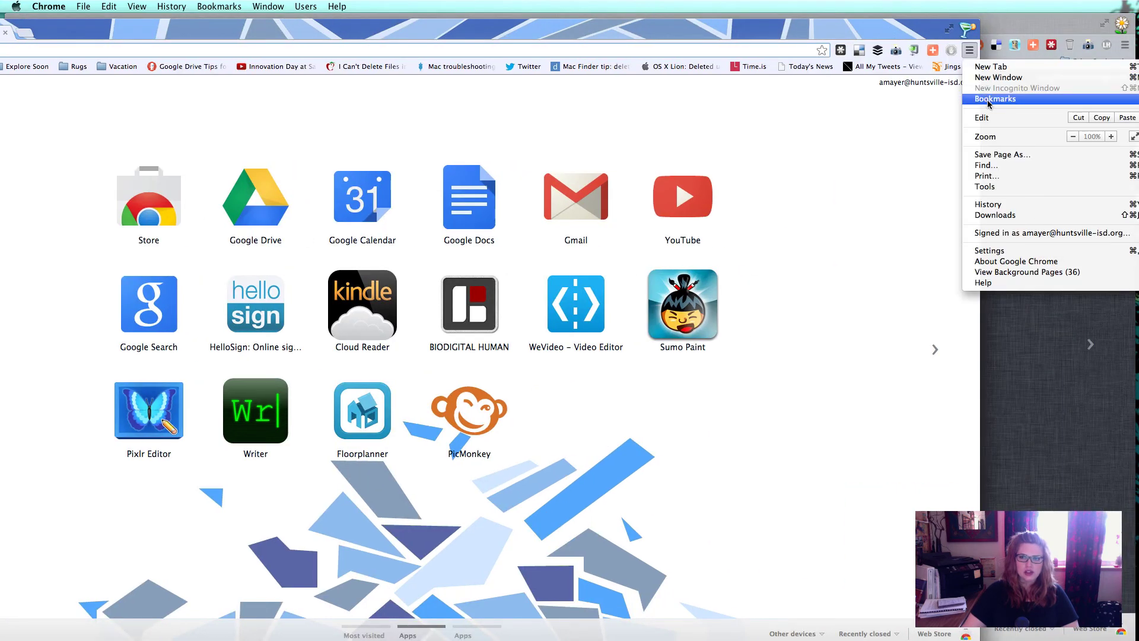
click(852, 23)
drag(851, 23, 628, 23)
click(747, 47)
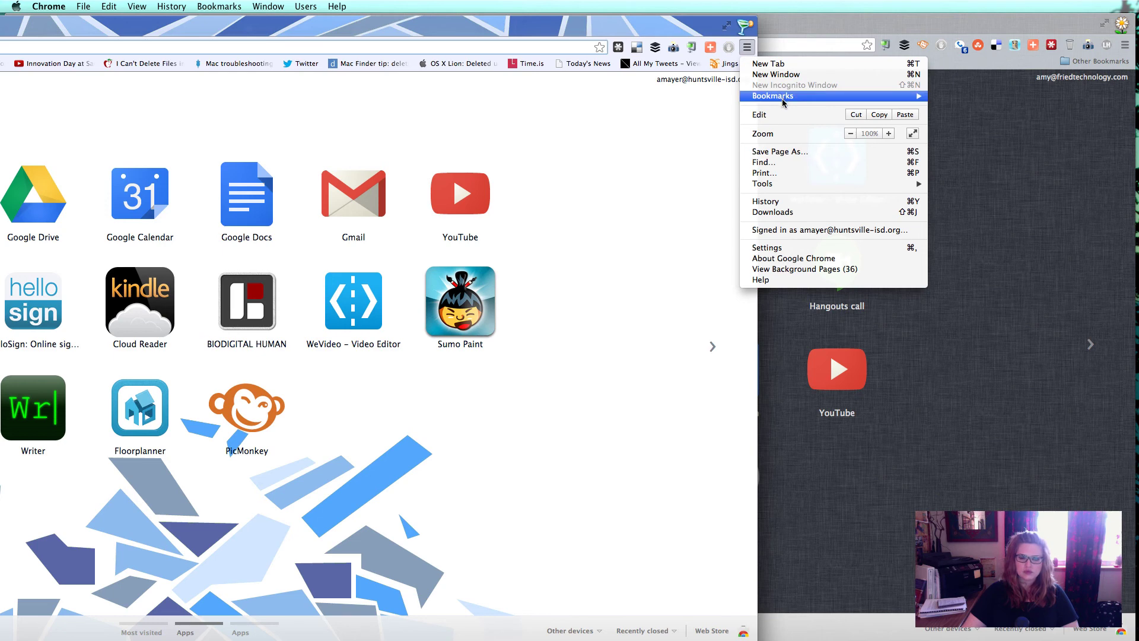
mouse_move(783, 97)
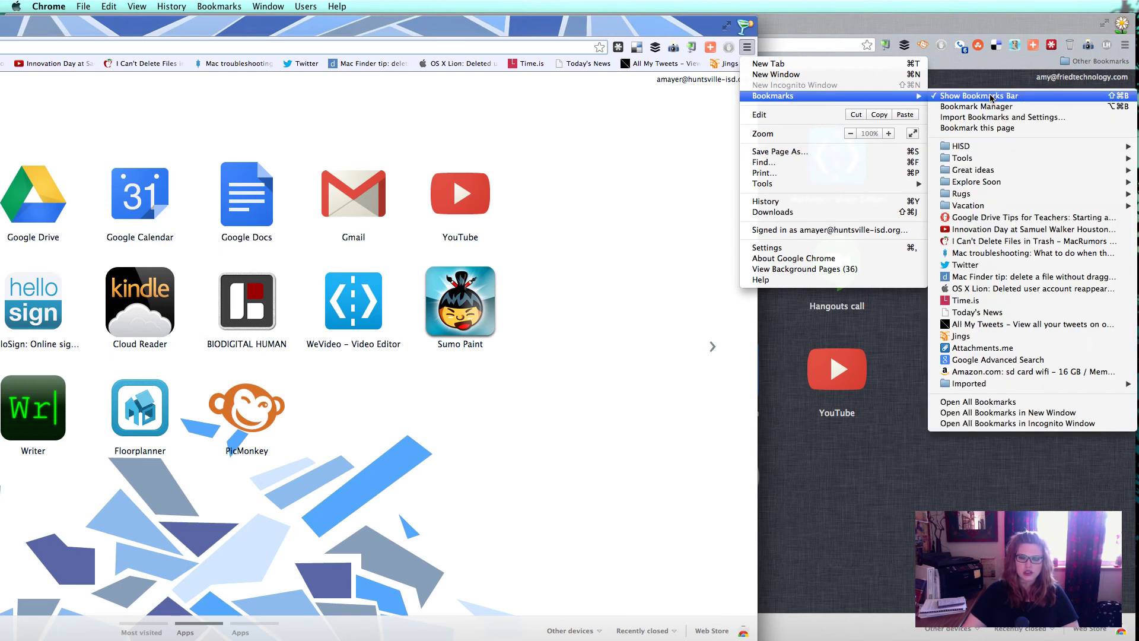
double_click(711, 28)
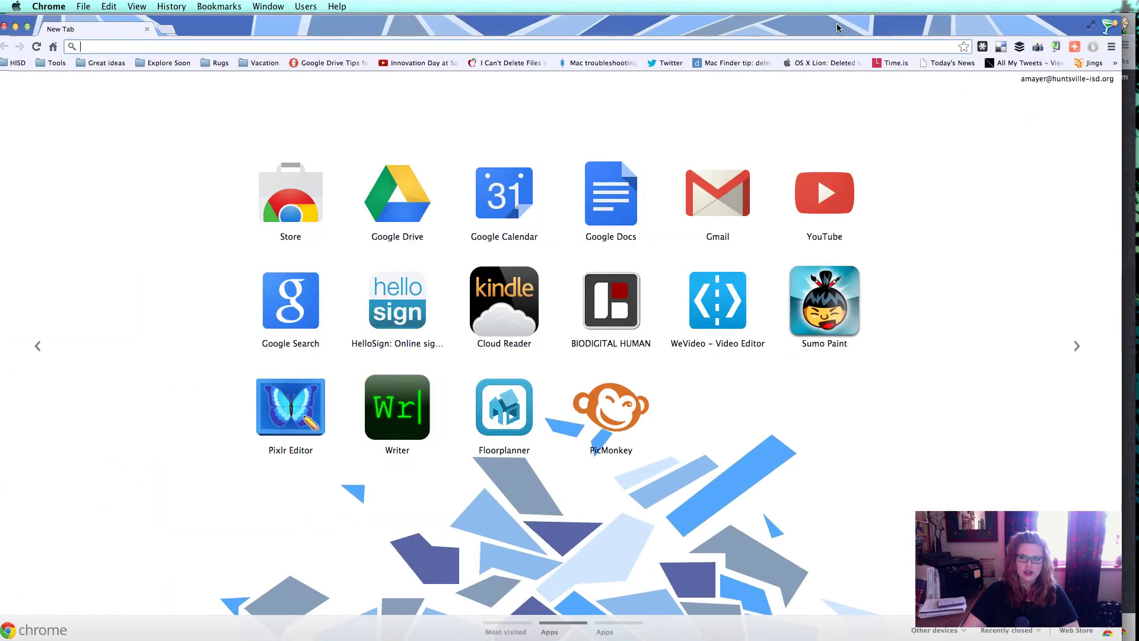
drag(836, 28, 849, 26)
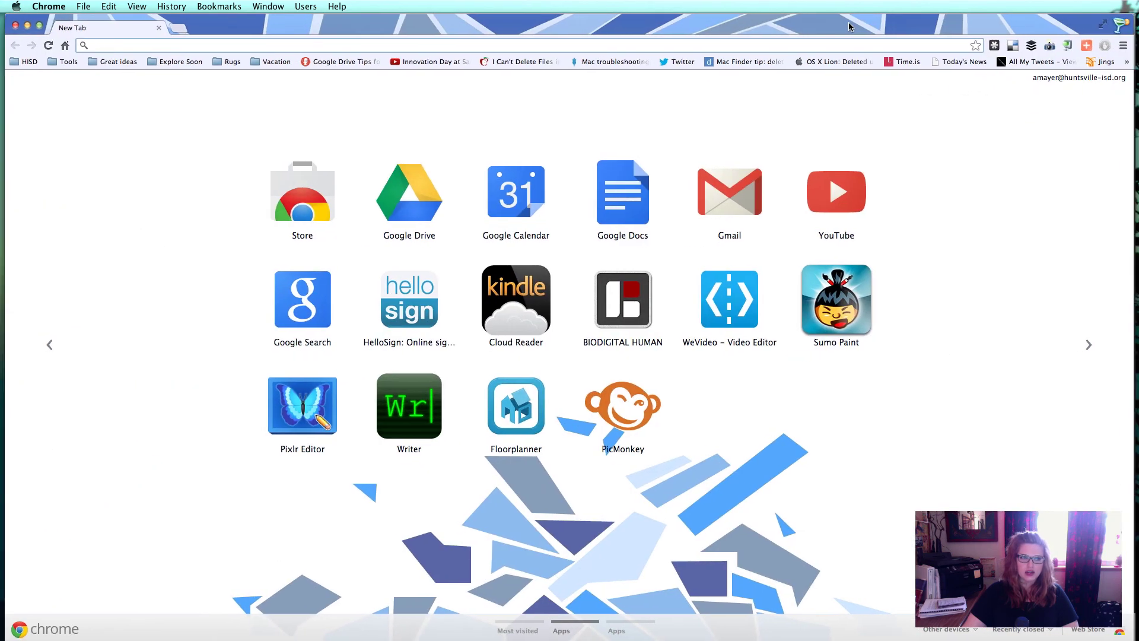
Clear the Google Drive Tips bookmark's name so only its icon shows.
right_click(336, 64)
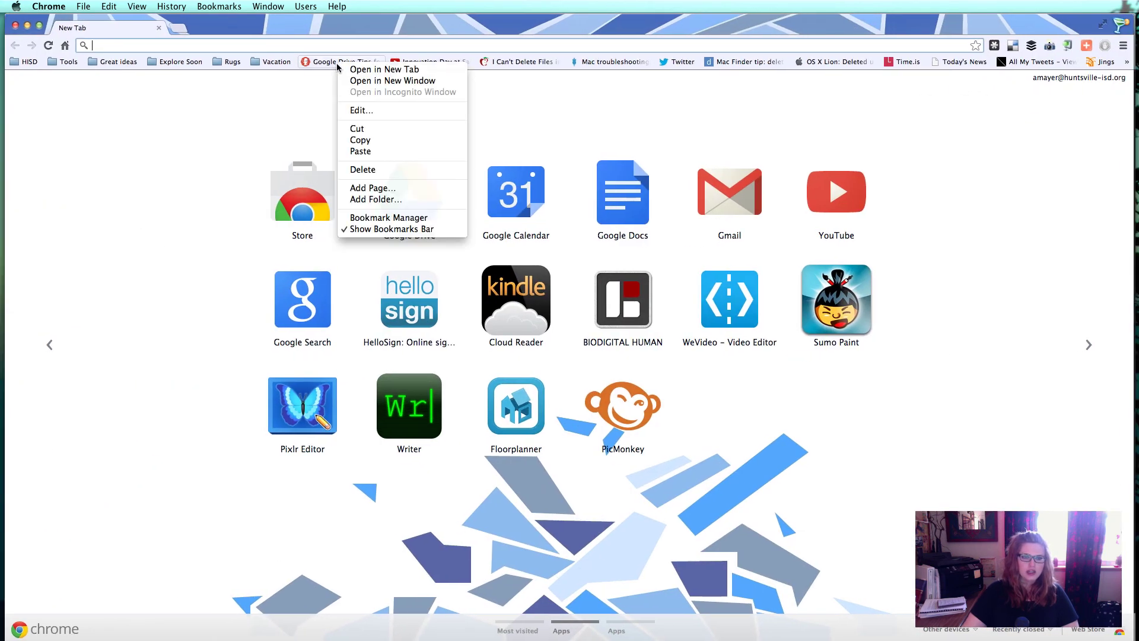
click(372, 111)
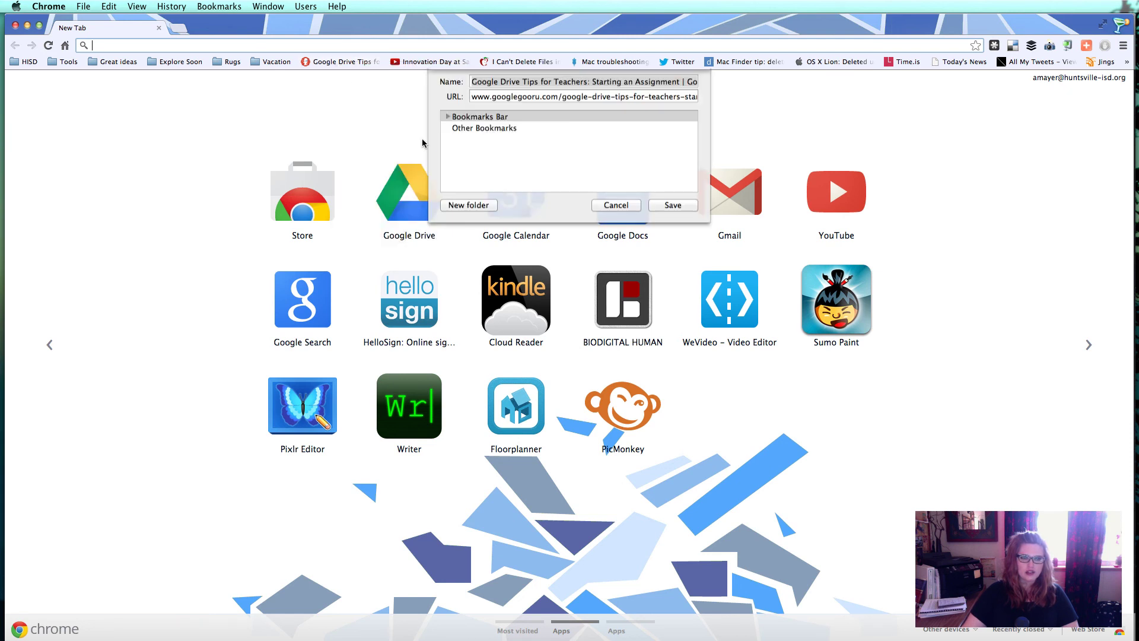
triple_click(508, 89)
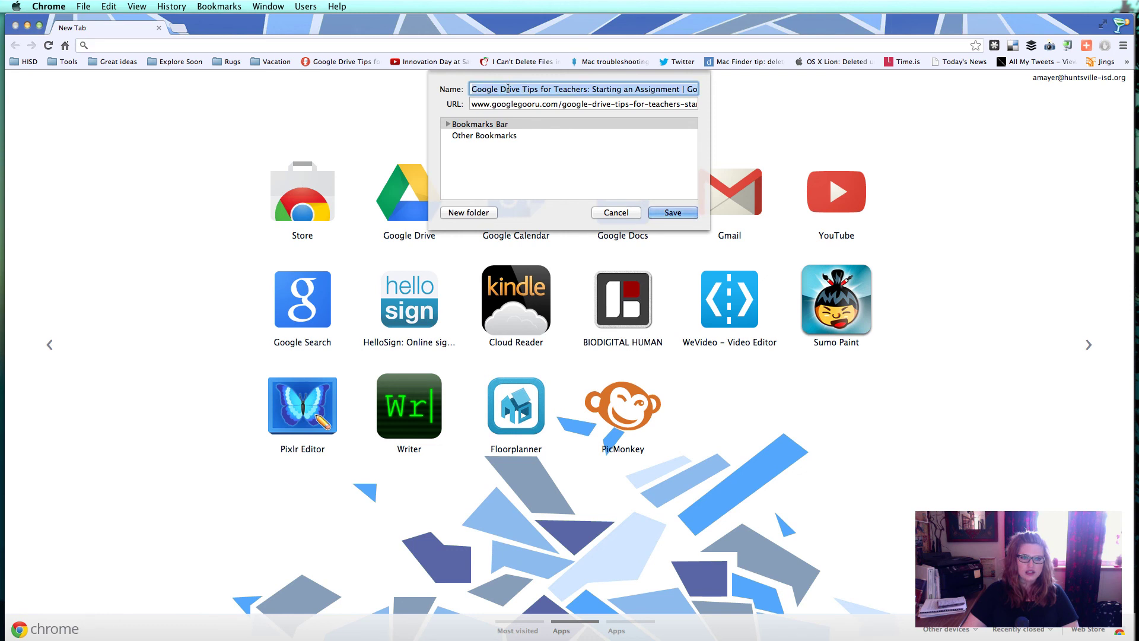
key(BackSpace)
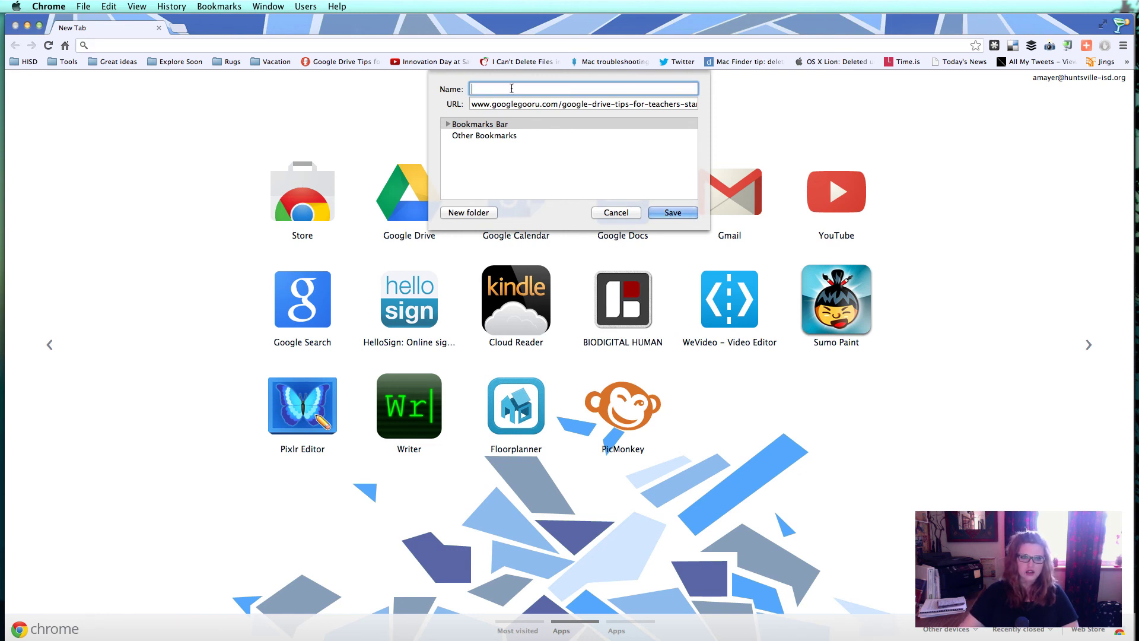
click(670, 213)
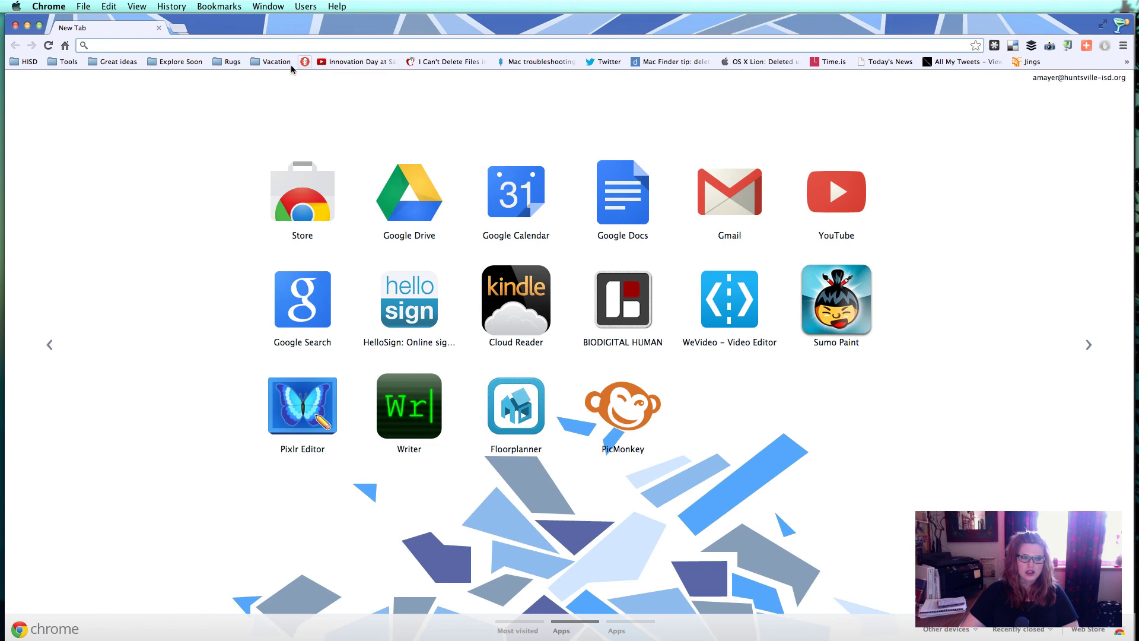
Clear the Innovation Day bookmark's name so it appears icon-only.
right_click(336, 63)
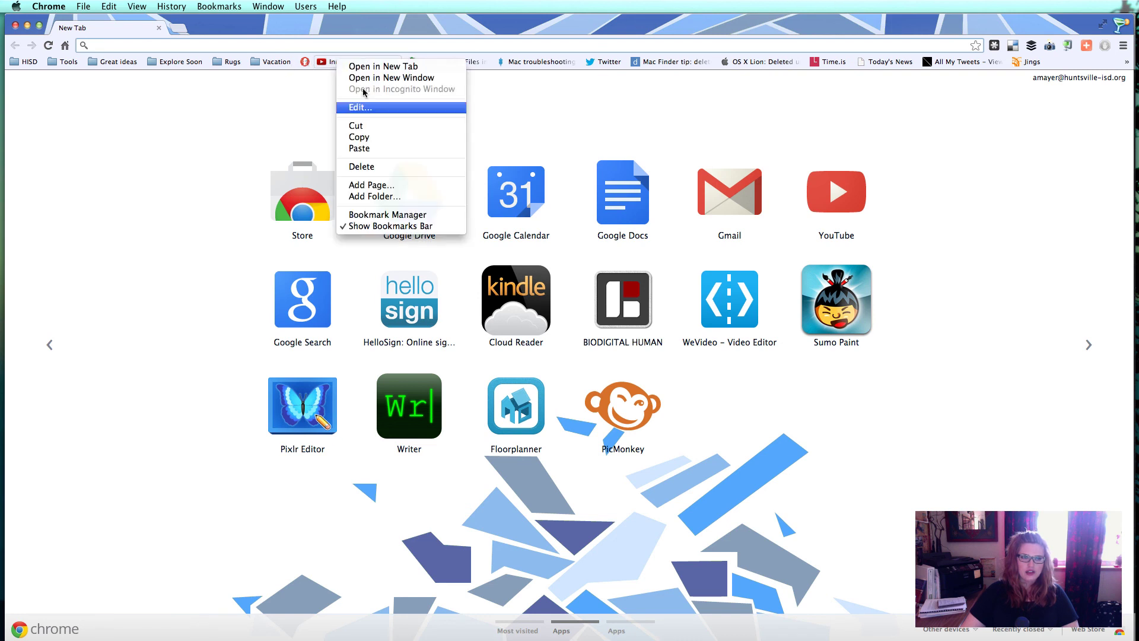
click(368, 108)
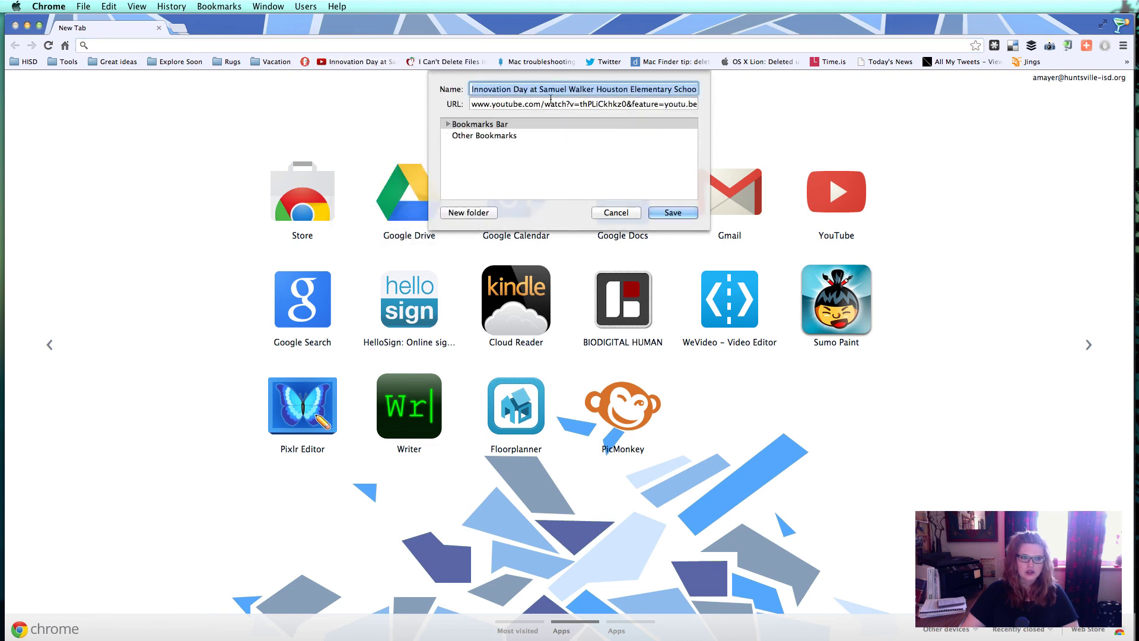
key(BackSpace)
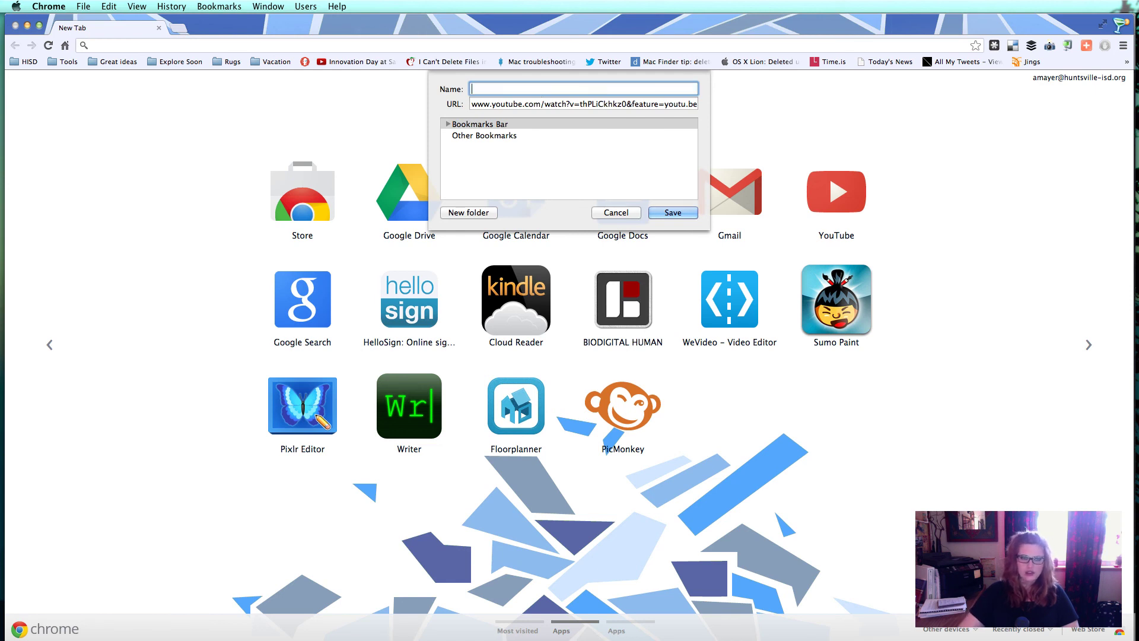
click(672, 212)
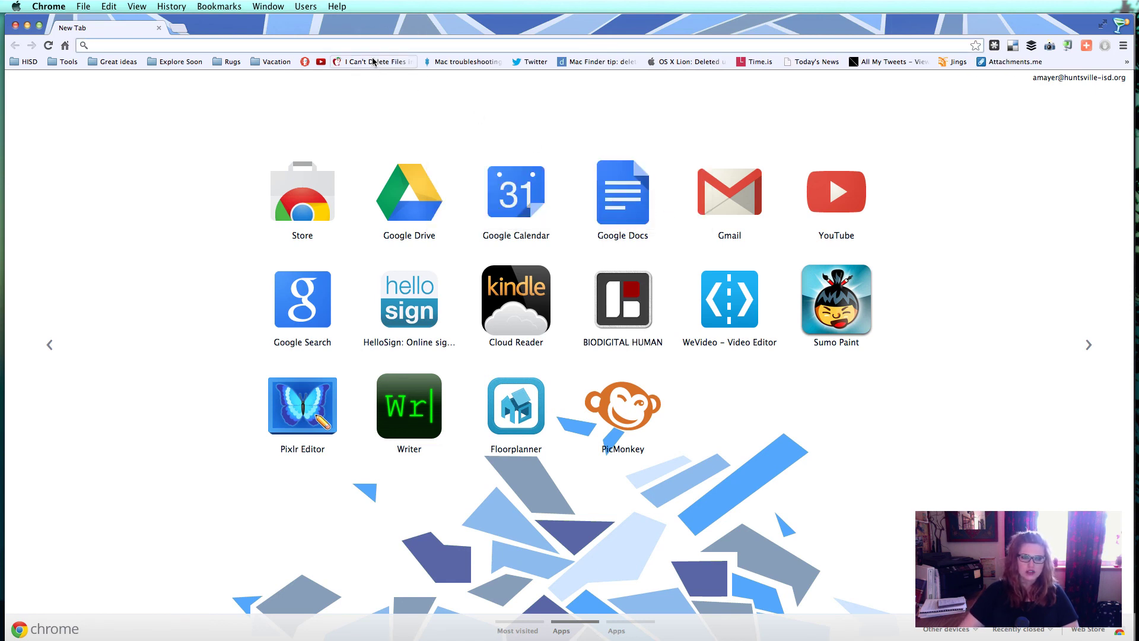